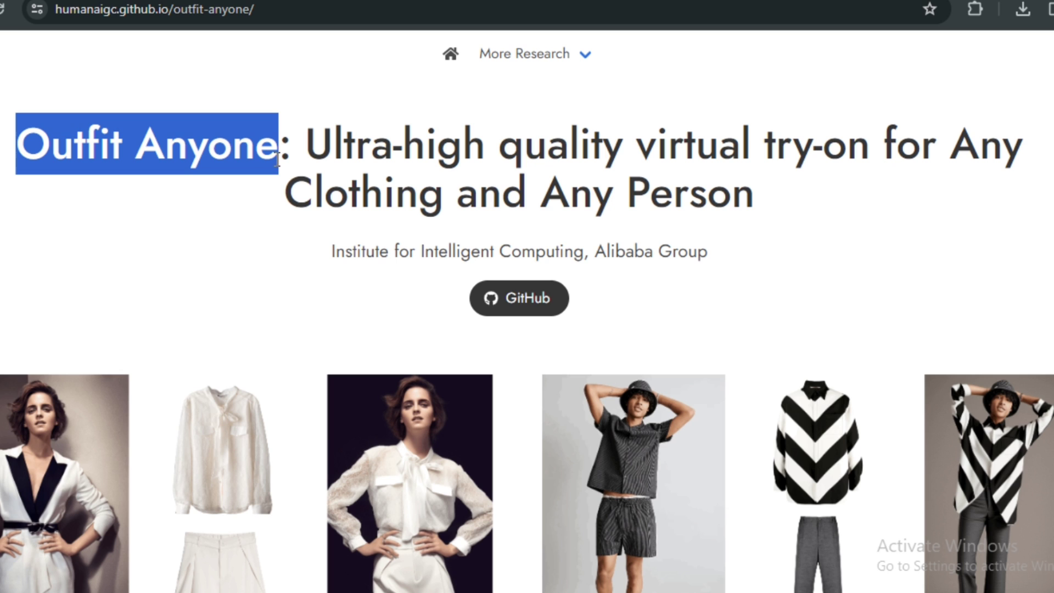
- Highlight the Outfit Anyone tagline, then scroll down to the Person/Garment/Try-on example gallery
{"action": "left_click_drag", "start_coordinate": [307, 144], "coordinate": [975, 165]}
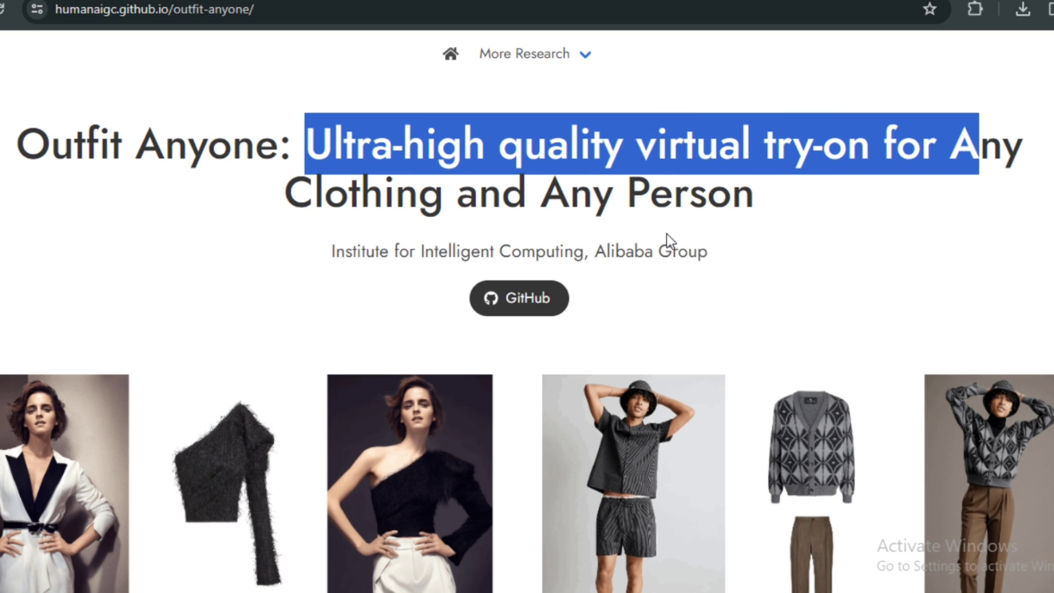
{"action": "scroll", "coordinate": [667, 234], "scroll_direction": "down", "scroll_amount": 2}
{"action": "left_click", "coordinate": [896, 223]}
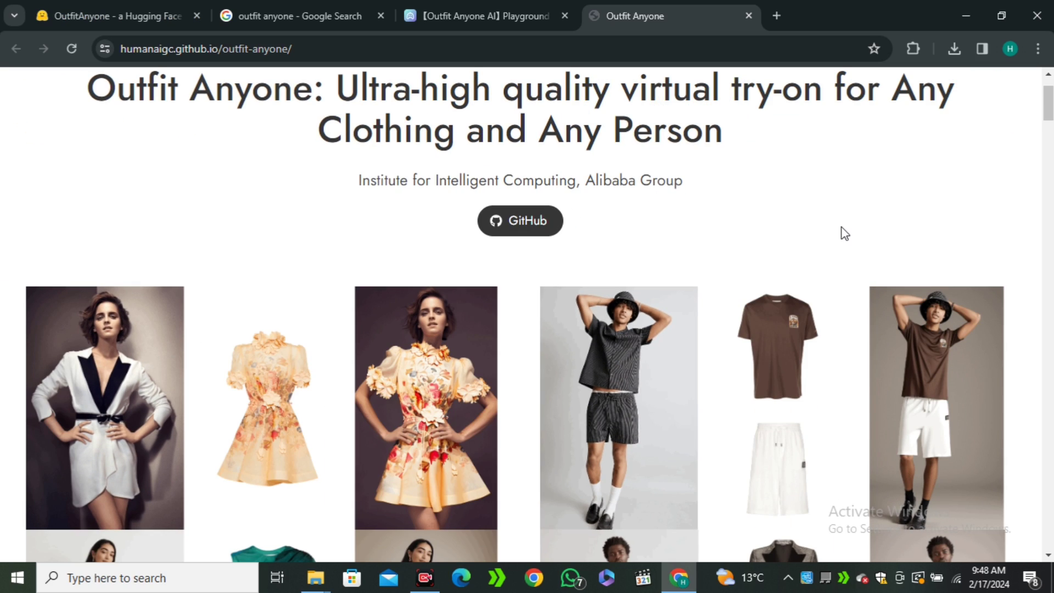
{"action": "scroll", "coordinate": [844, 234], "scroll_direction": "down", "scroll_amount": 1}
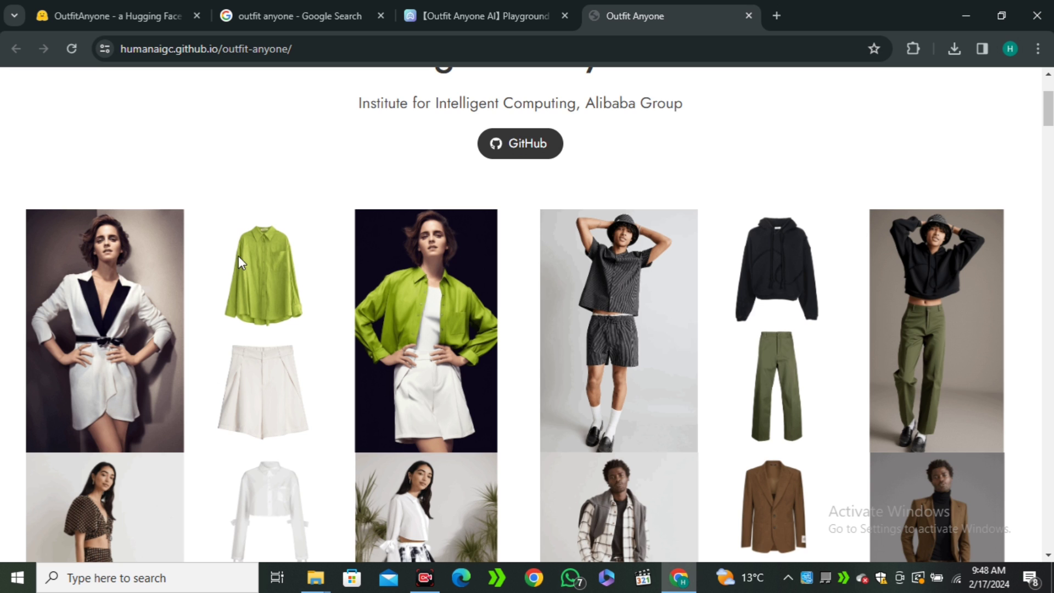
{"action": "scroll", "coordinate": [212, 264], "scroll_direction": "down", "scroll_amount": 1}
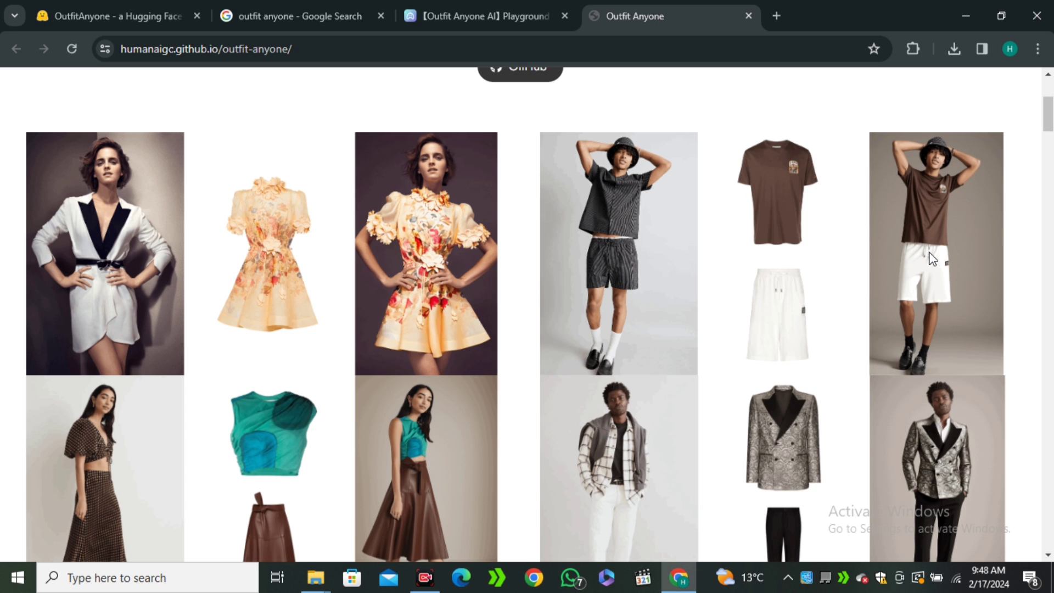
- Scroll past Method, Individual Garment, Outfit and Bizarre Fashion to the Refiner comparison slider
{"action": "scroll", "coordinate": [901, 245], "scroll_direction": "down", "scroll_amount": 10}
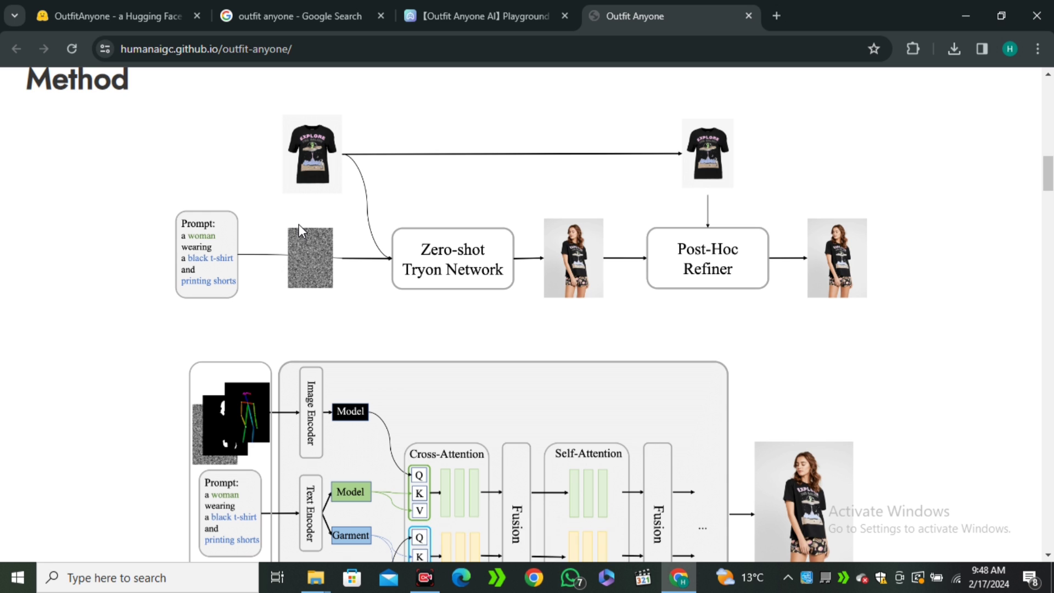
{"action": "scroll", "coordinate": [299, 225], "scroll_direction": "down", "scroll_amount": 15}
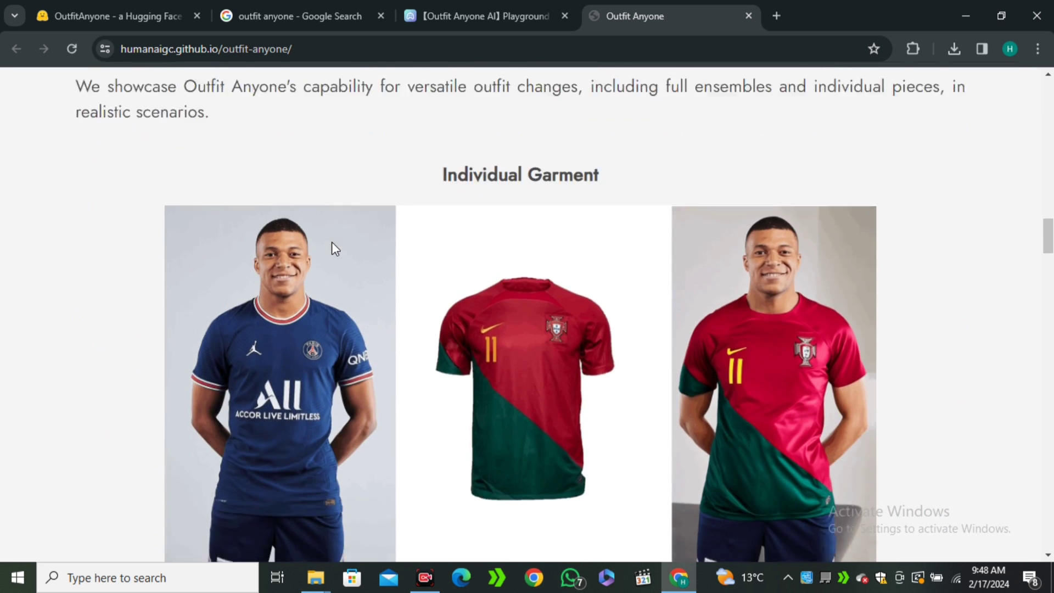
{"action": "scroll", "coordinate": [633, 276], "scroll_direction": "up", "scroll_amount": 1}
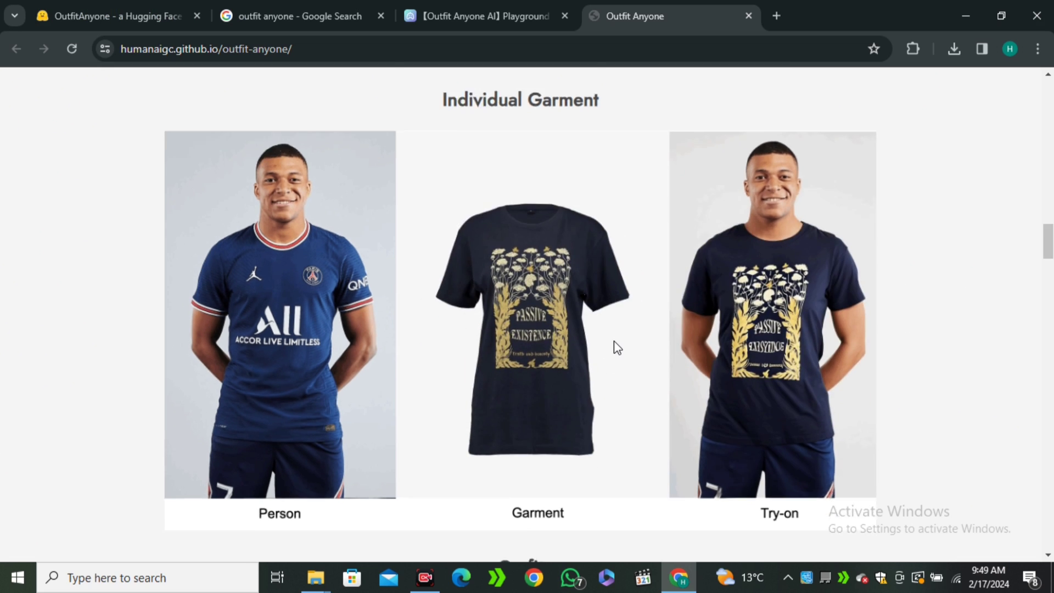
{"action": "scroll", "coordinate": [614, 342], "scroll_direction": "down", "scroll_amount": 9}
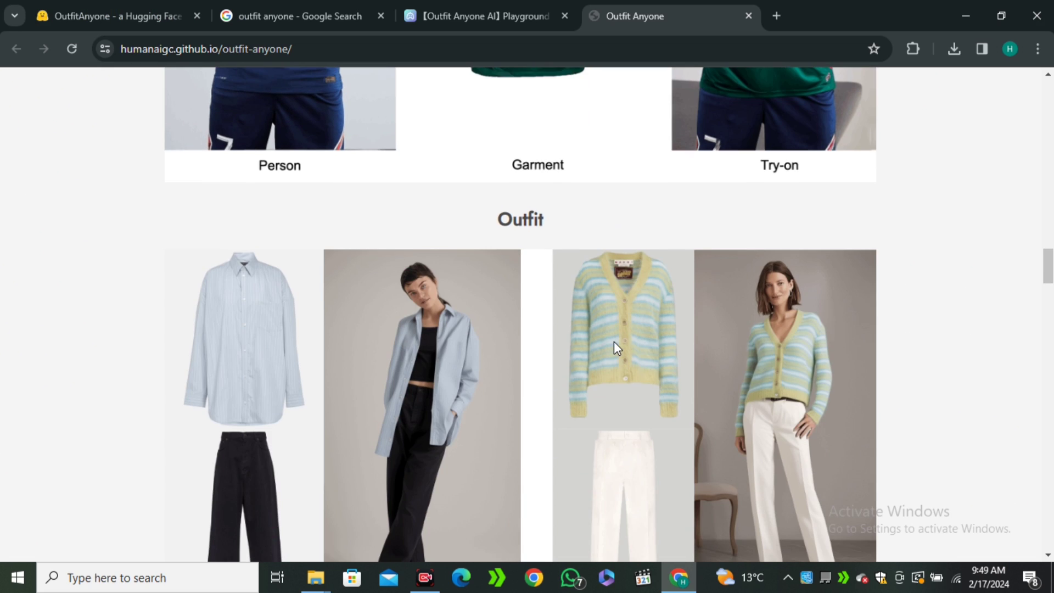
{"action": "scroll", "coordinate": [614, 341], "scroll_direction": "up", "scroll_amount": 1}
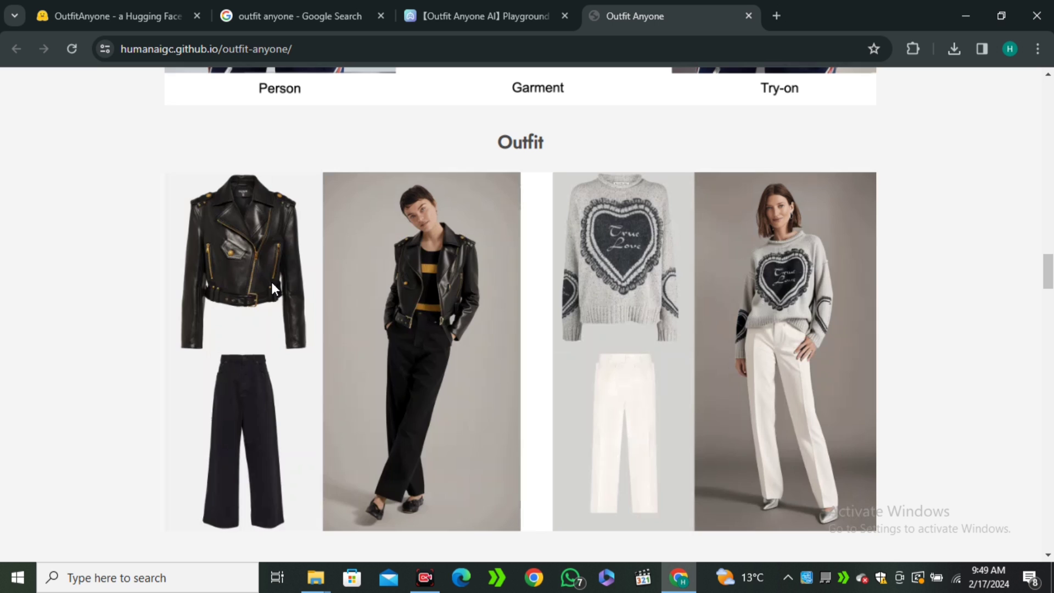
{"action": "scroll", "coordinate": [588, 321], "scroll_direction": "down", "scroll_amount": 10}
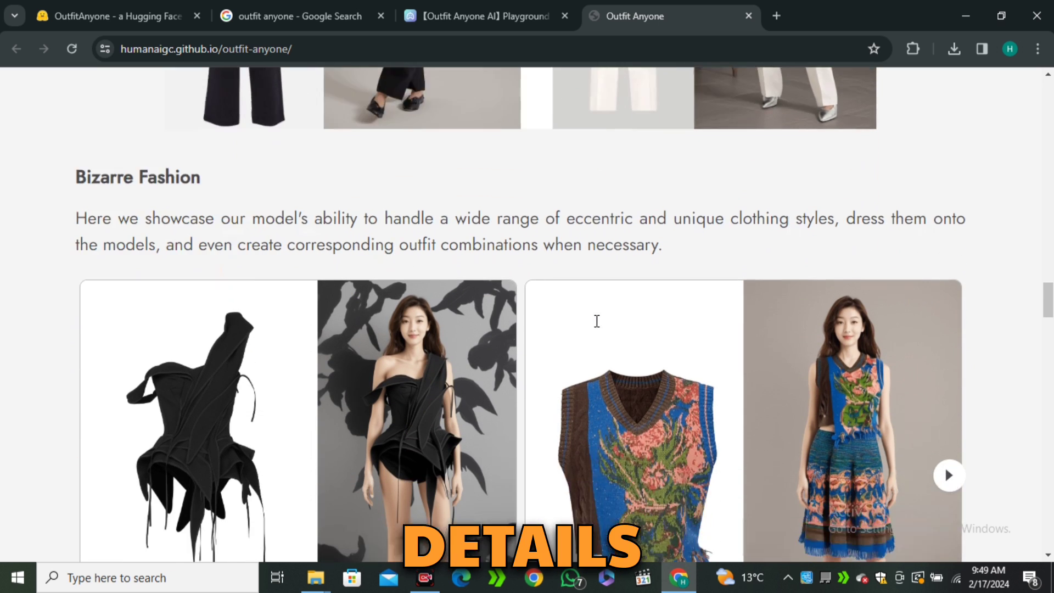
{"action": "scroll", "coordinate": [595, 321], "scroll_direction": "down", "scroll_amount": 20}
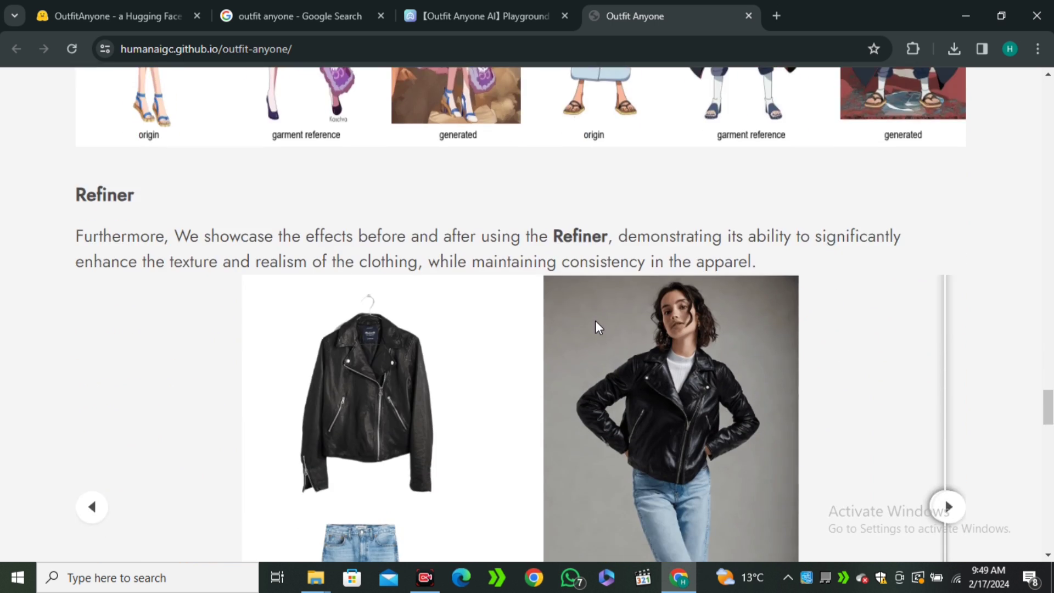
{"action": "scroll", "coordinate": [595, 321], "scroll_direction": "up", "scroll_amount": 3}
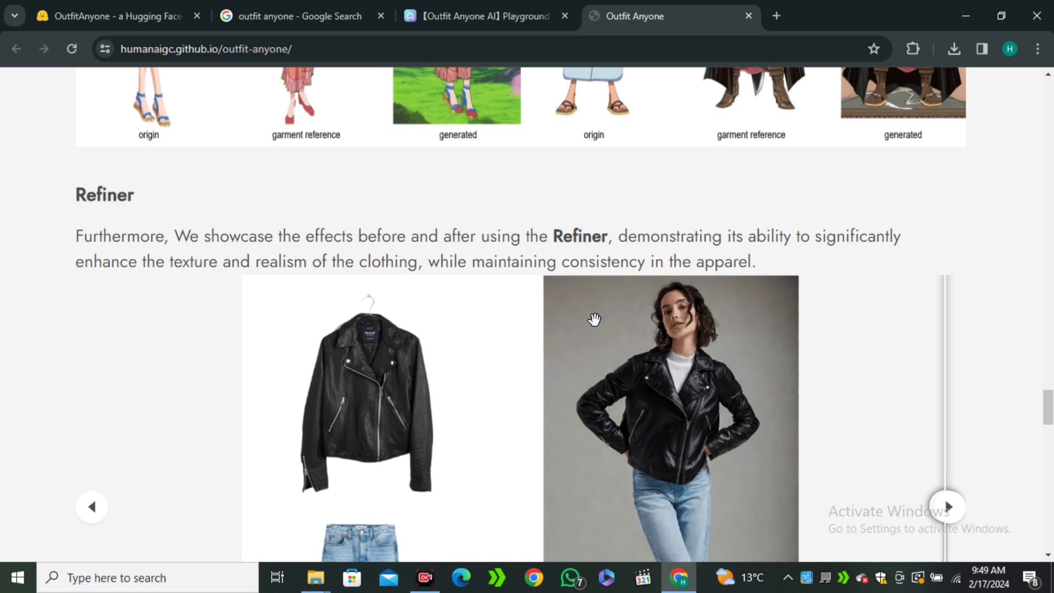
{"action": "scroll", "coordinate": [595, 319], "scroll_direction": "down", "scroll_amount": 3}
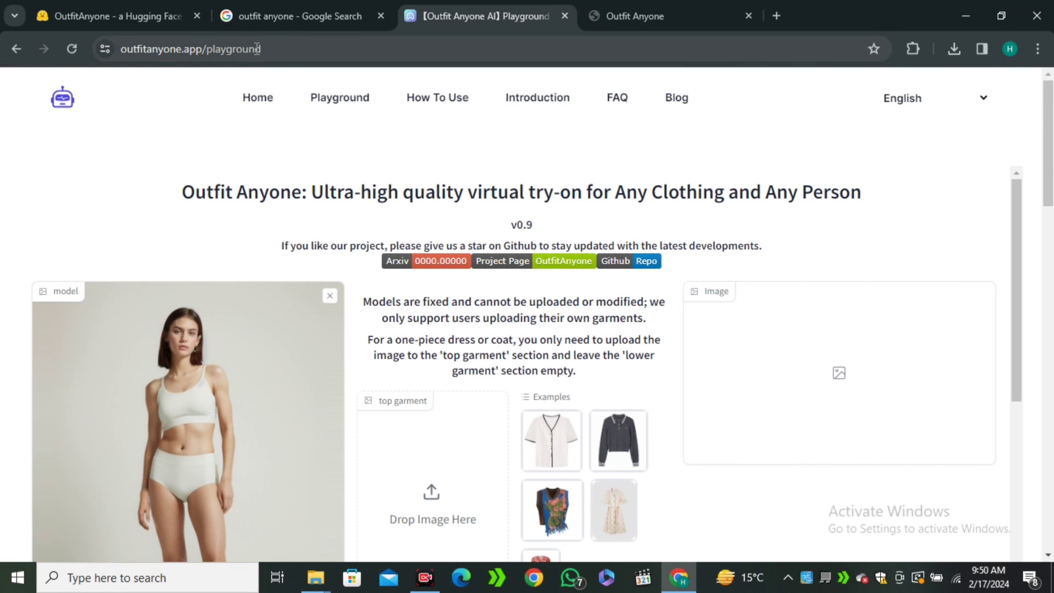
- Select the playground's web address, glance at the Hugging Face OutfitAnyone page, and return to the playground
{"action": "left_click_drag", "start_coordinate": [281, 45], "coordinate": [142, 55]}
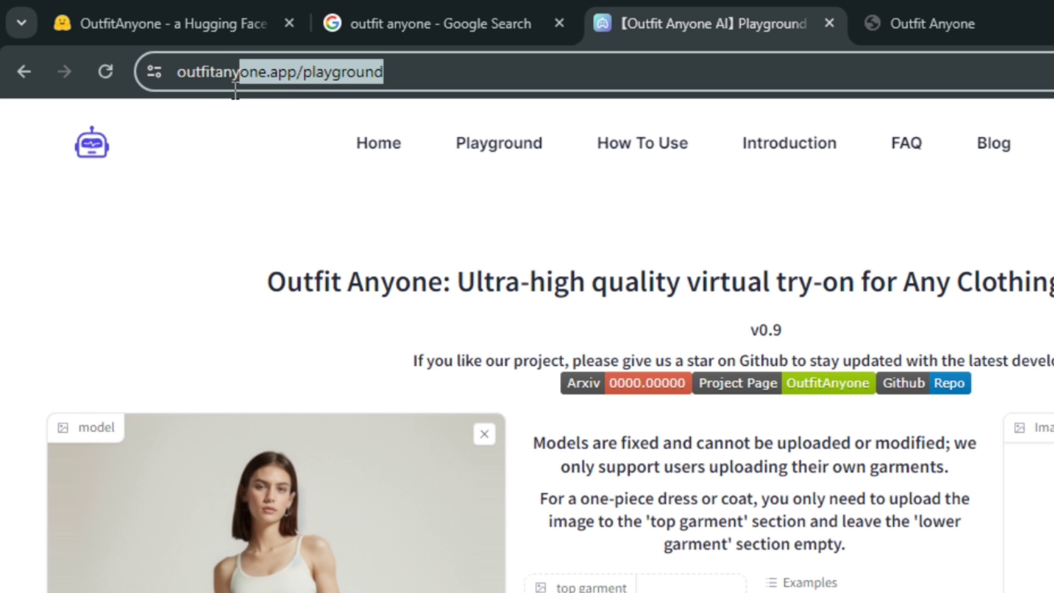
{"action": "left_click_drag", "start_coordinate": [208, 88], "coordinate": [177, 88]}
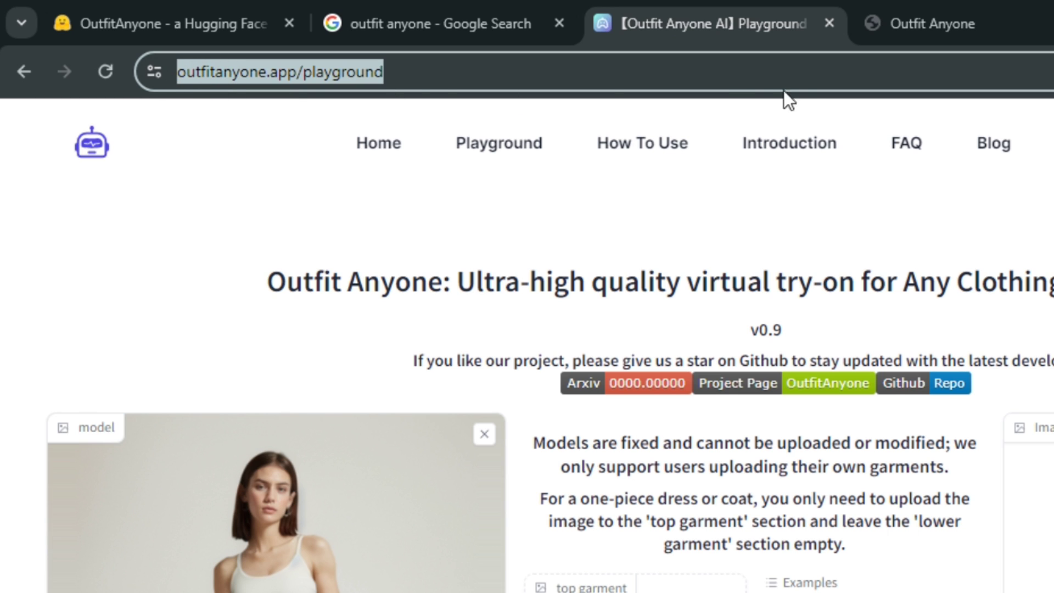
{"action": "left_click", "coordinate": [780, 170]}
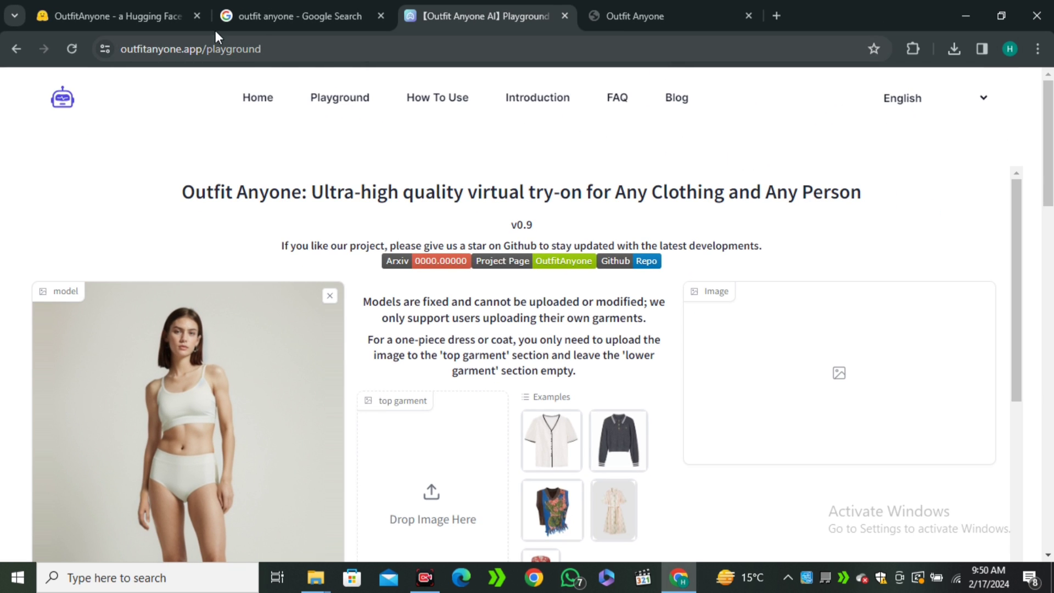
{"action": "left_click", "coordinate": [176, 16]}
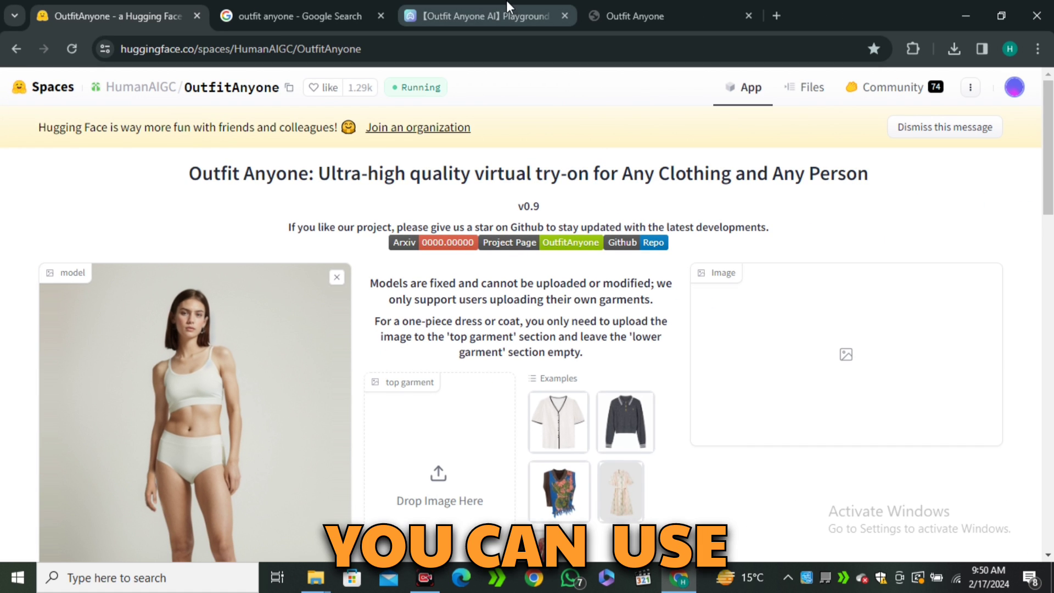
{"action": "left_click", "coordinate": [500, 2]}
{"action": "scroll", "coordinate": [272, 252], "scroll_direction": "down", "scroll_amount": 3}
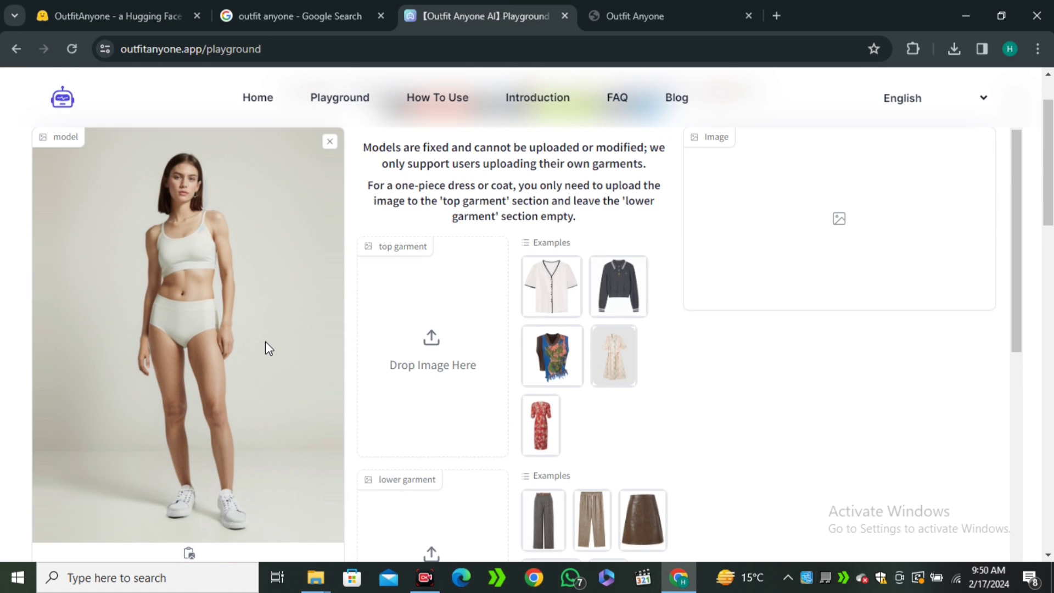
- Try several example models, then pick the man in the black tank top from page 2
{"action": "scroll", "coordinate": [165, 428], "scroll_direction": "down", "scroll_amount": 4}
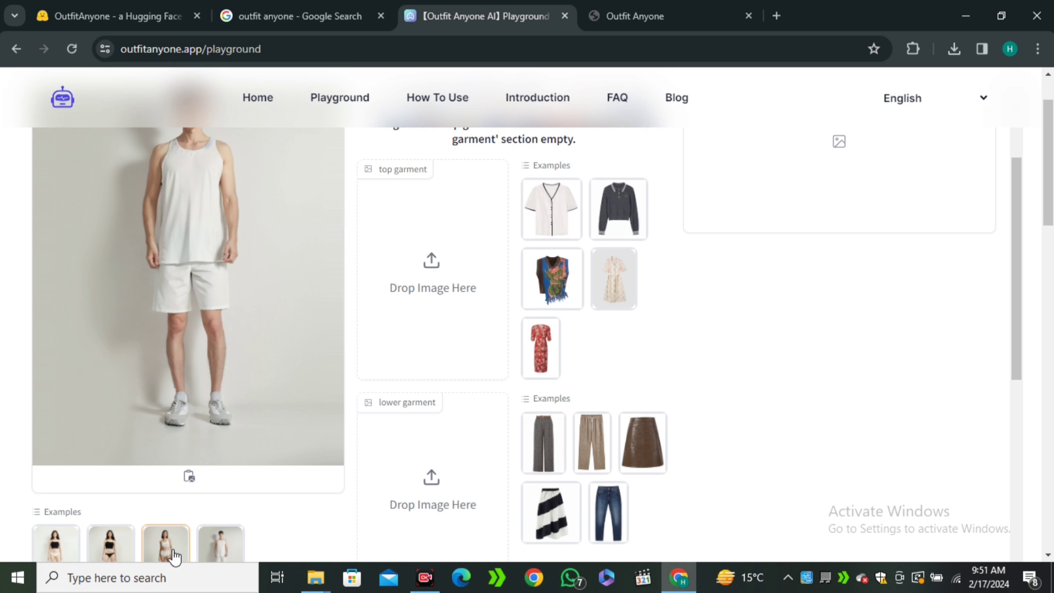
{"action": "left_click", "coordinate": [217, 456]}
{"action": "left_click", "coordinate": [98, 505]}
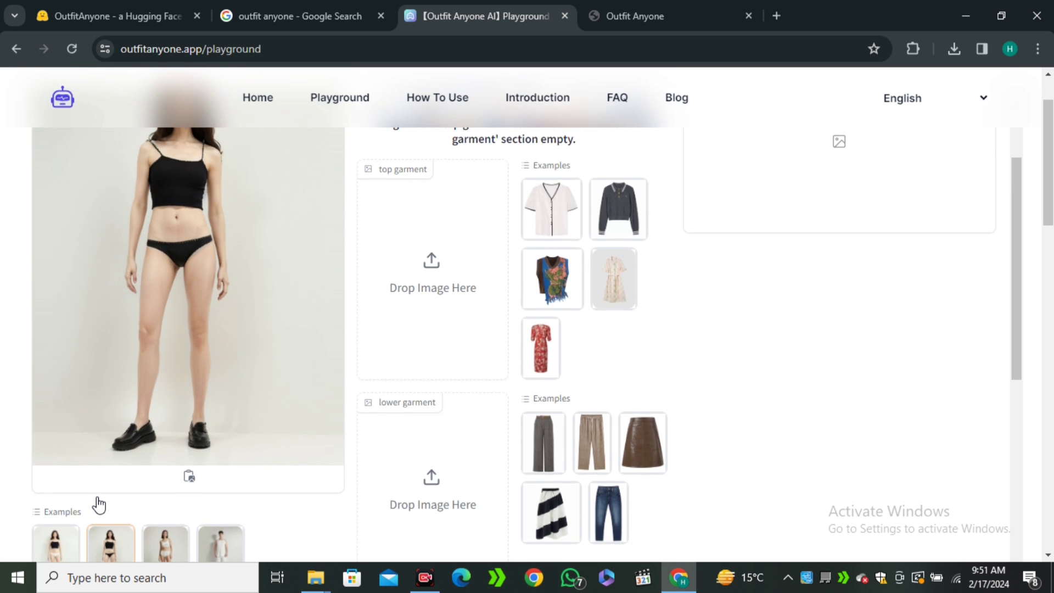
{"action": "left_click", "coordinate": [165, 483]}
{"action": "left_click", "coordinate": [199, 523]}
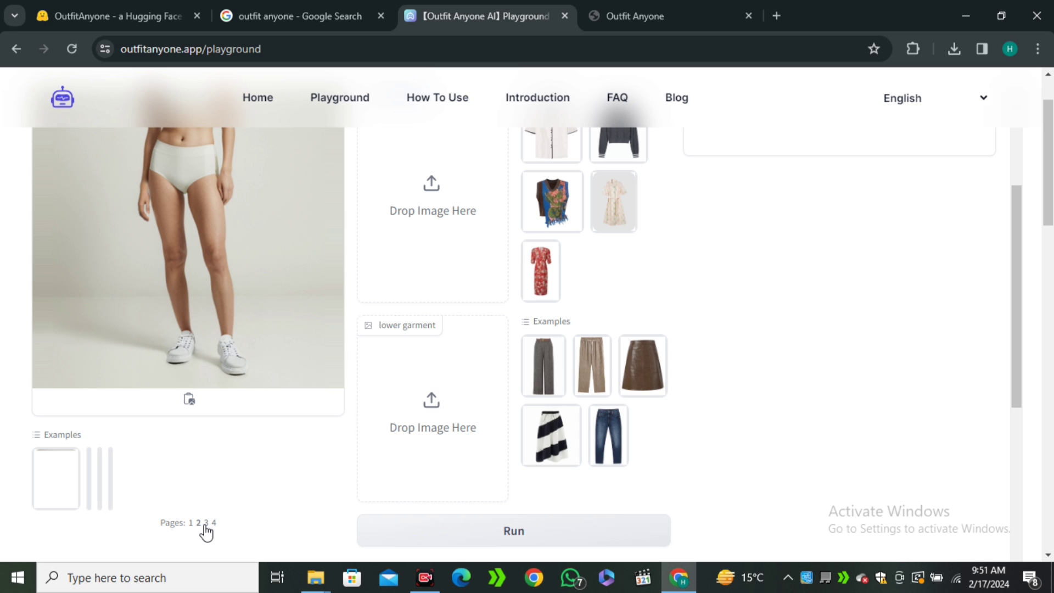
{"action": "left_click", "coordinate": [229, 447]}
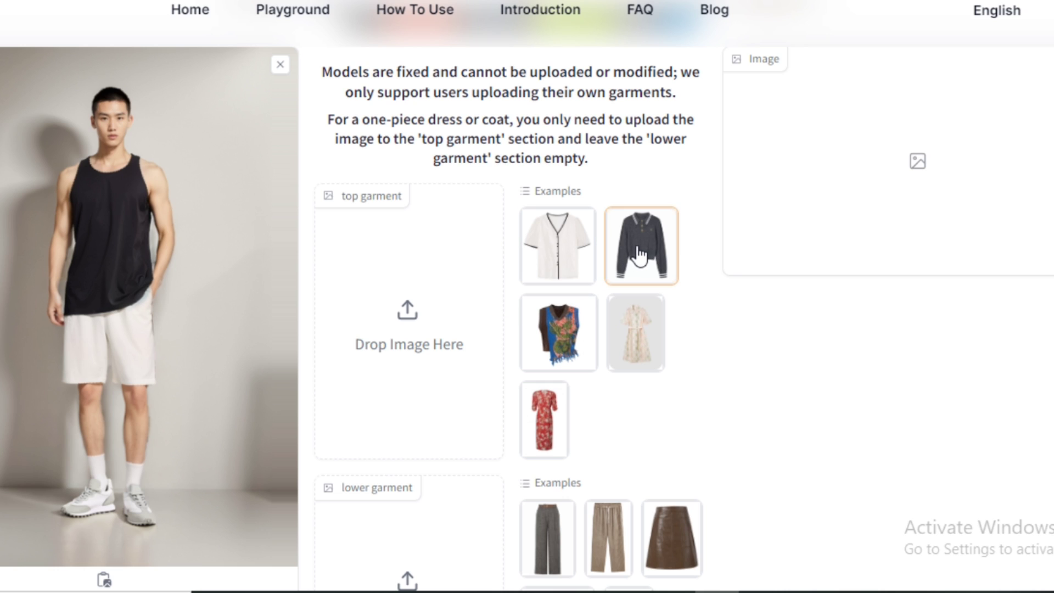
- Drag in the knit polo as the top garment and the blue jeans as the lower garment
{"action": "left_click_drag", "start_coordinate": [639, 256], "coordinate": [389, 298]}
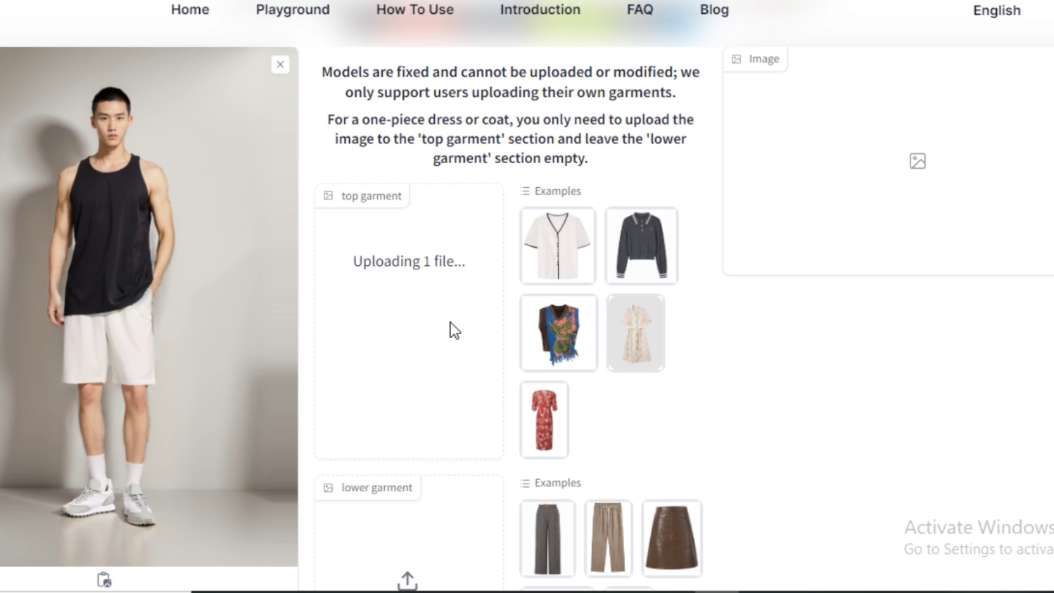
{"action": "scroll", "coordinate": [455, 329], "scroll_direction": "down", "scroll_amount": 3}
{"action": "left_click_drag", "start_coordinate": [629, 431], "coordinate": [404, 427]}
{"action": "scroll", "coordinate": [518, 355], "scroll_direction": "down", "scroll_amount": 3}
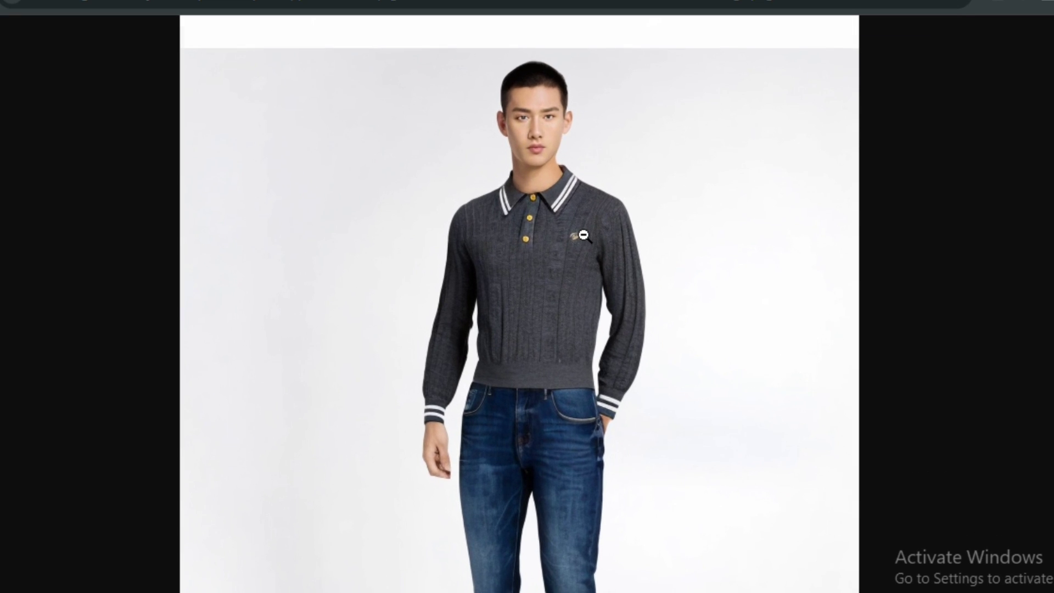
- Shrink the full-size result image and close its tab to return to the playground
{"action": "scroll", "coordinate": [511, 264], "scroll_direction": "down", "scroll_amount": 3}
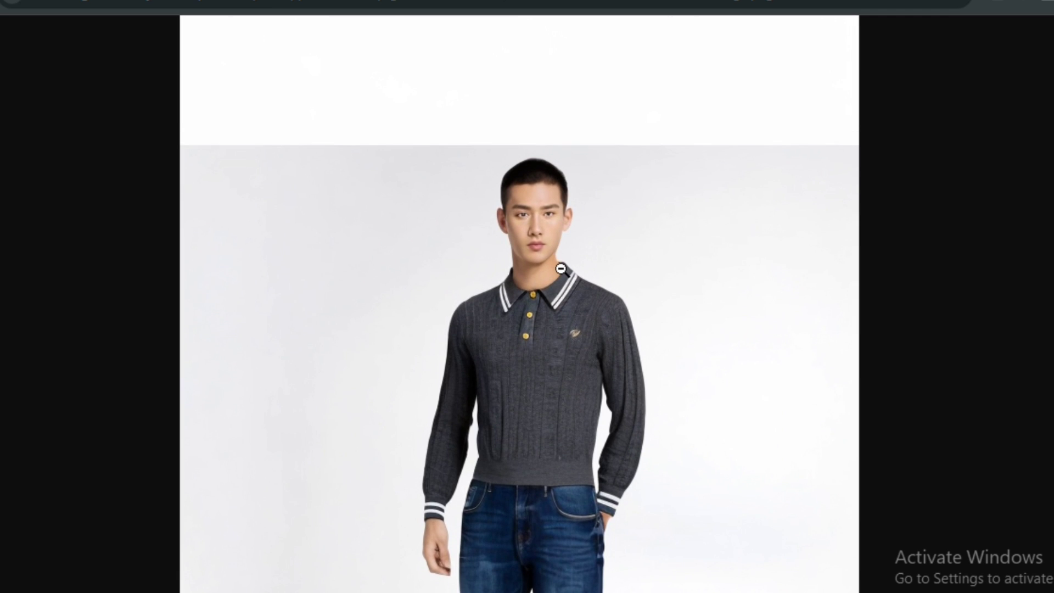
{"action": "left_click", "coordinate": [561, 269]}
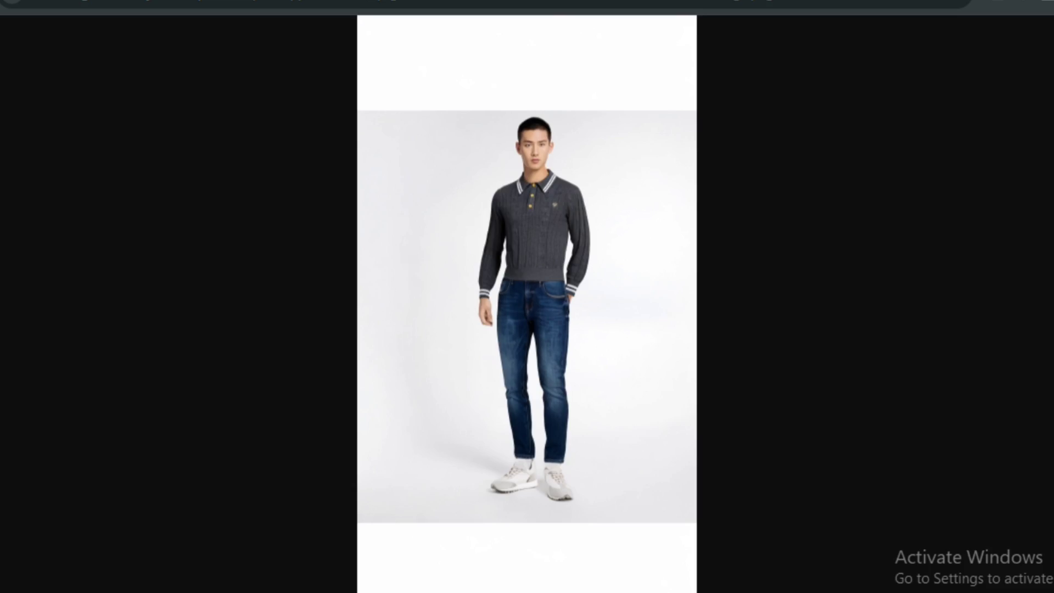
{"action": "key", "text": "ctrl+w"}
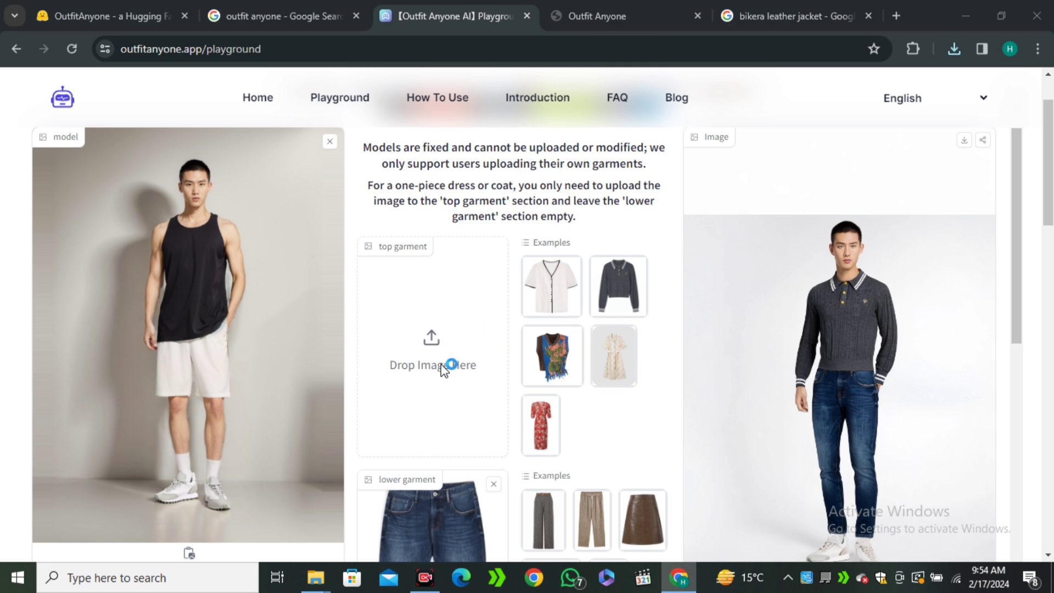
- Load HS230821-05_1_1000x1000 leather biker jacket as the top garment and run the try-on
{"action": "left_click", "coordinate": [428, 365]}
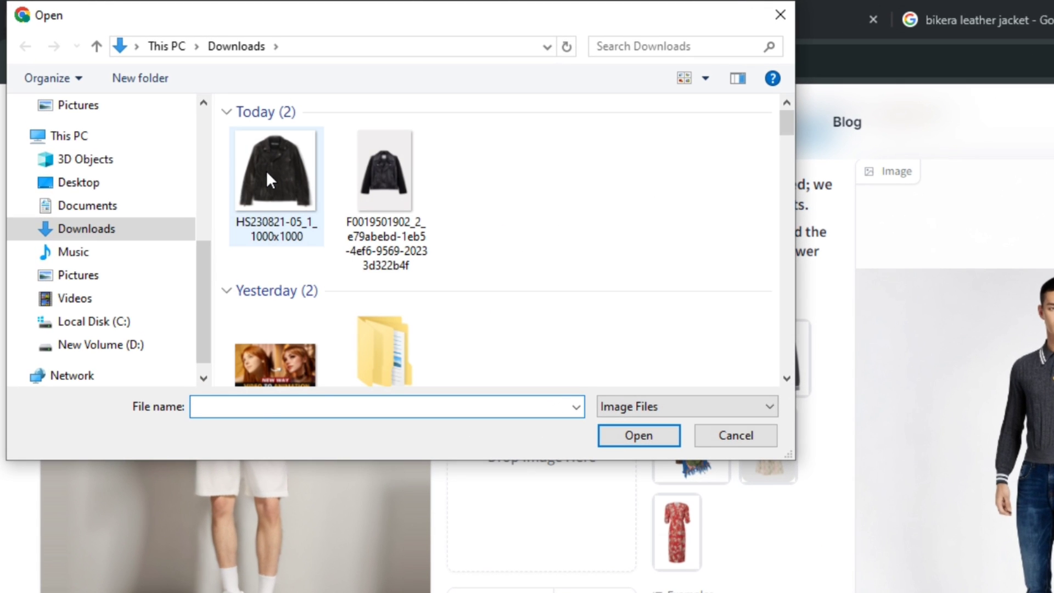
{"action": "left_click", "coordinate": [268, 179]}
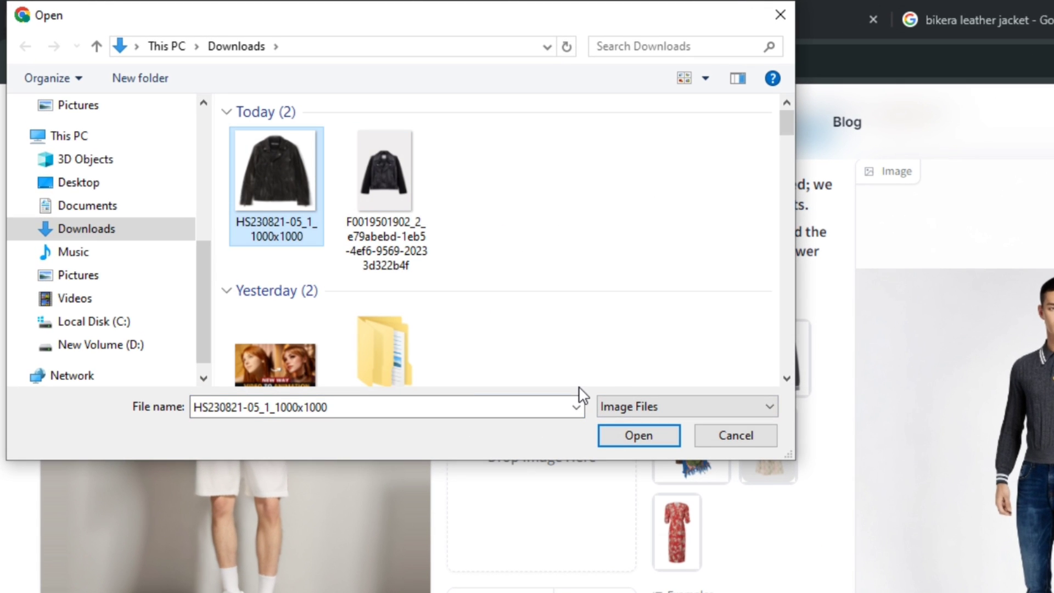
{"action": "left_click", "coordinate": [638, 439]}
{"action": "scroll", "coordinate": [571, 346], "scroll_direction": "down", "scroll_amount": 8}
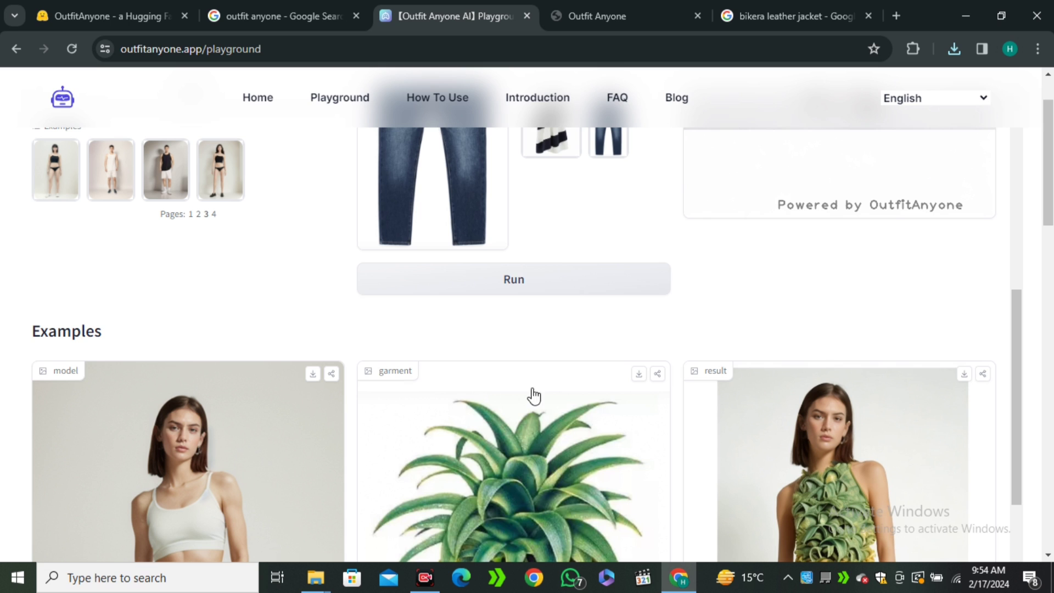
{"action": "left_click", "coordinate": [522, 295]}
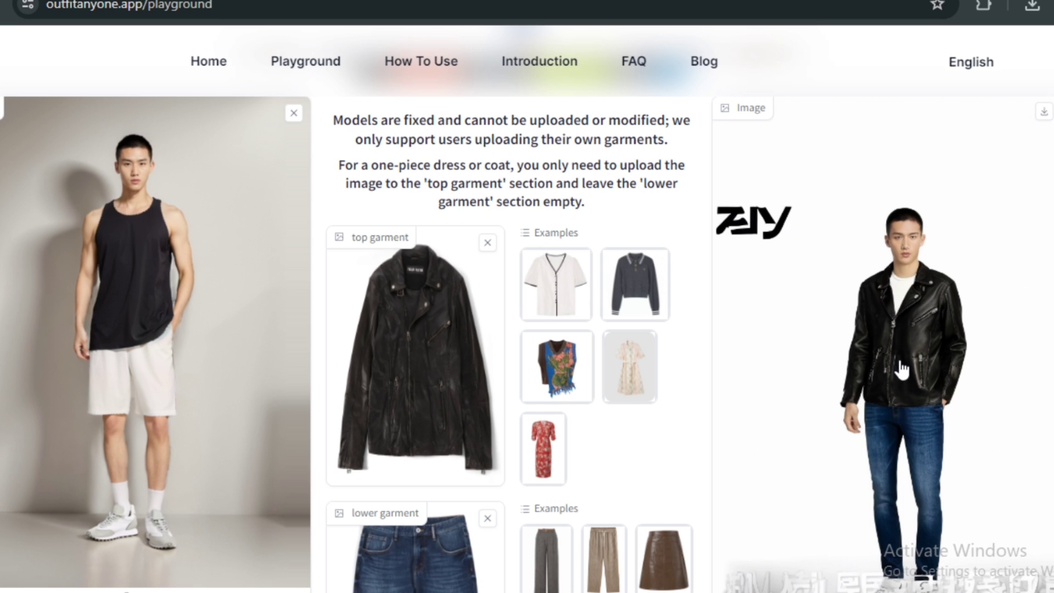
{"action": "scroll", "coordinate": [308, 353], "scroll_direction": "down", "scroll_amount": 2}
{"action": "scroll", "coordinate": [506, 367], "scroll_direction": "up", "scroll_amount": 2}
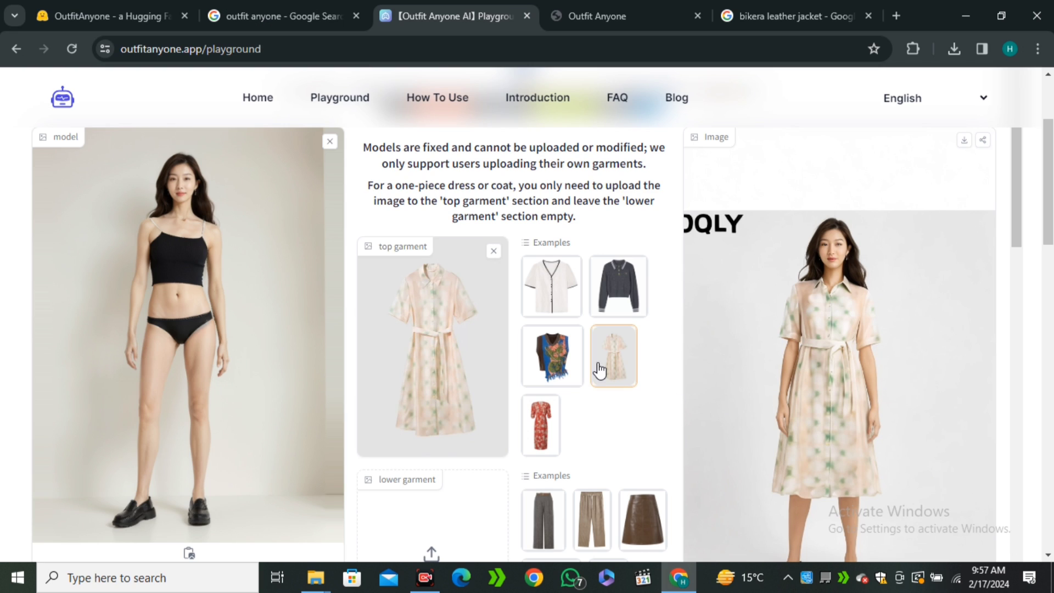
- Download the floral belted dress try-on result from the Image panel
{"action": "scroll", "coordinate": [507, 294], "scroll_direction": "down", "scroll_amount": 2}
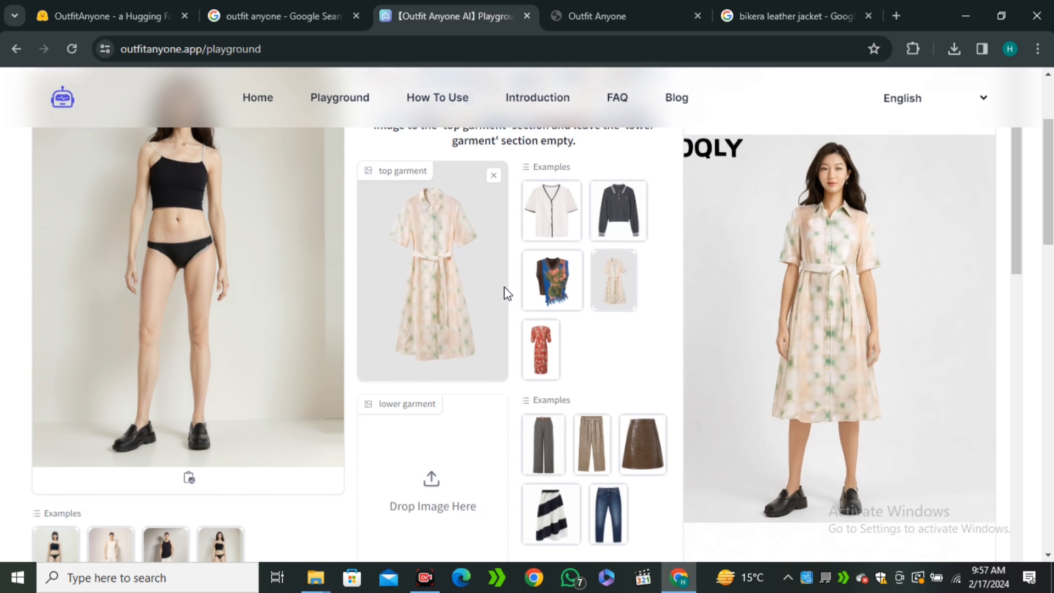
{"action": "scroll", "coordinate": [370, 293], "scroll_direction": "up", "scroll_amount": 2}
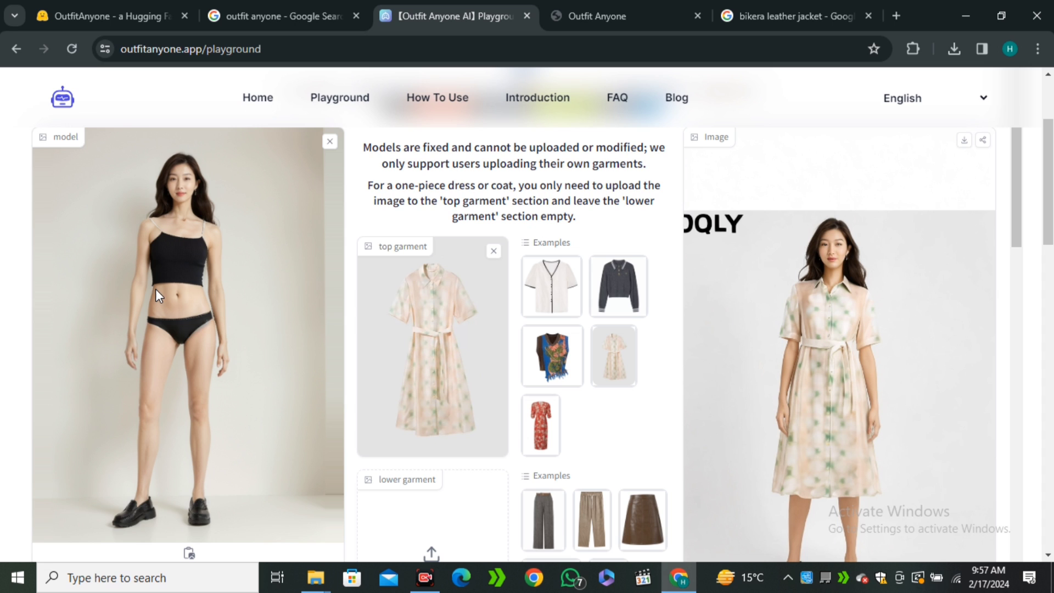
{"action": "left_click", "coordinate": [965, 142]}
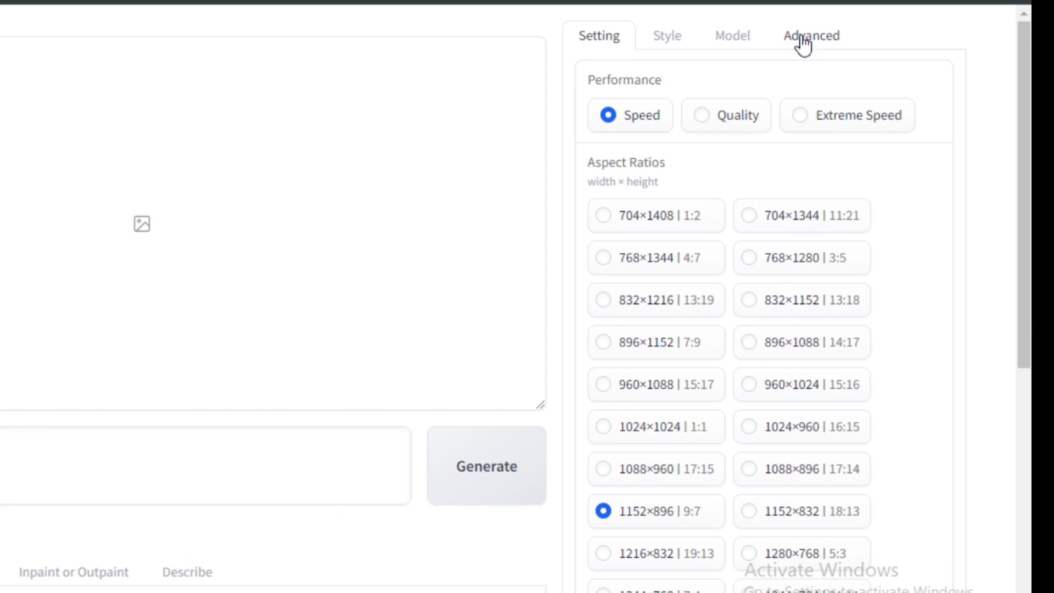
- Show Fooocus's Advanced settings and the Control preprocessor and image-prompt mixing options
{"action": "left_click", "coordinate": [802, 36]}
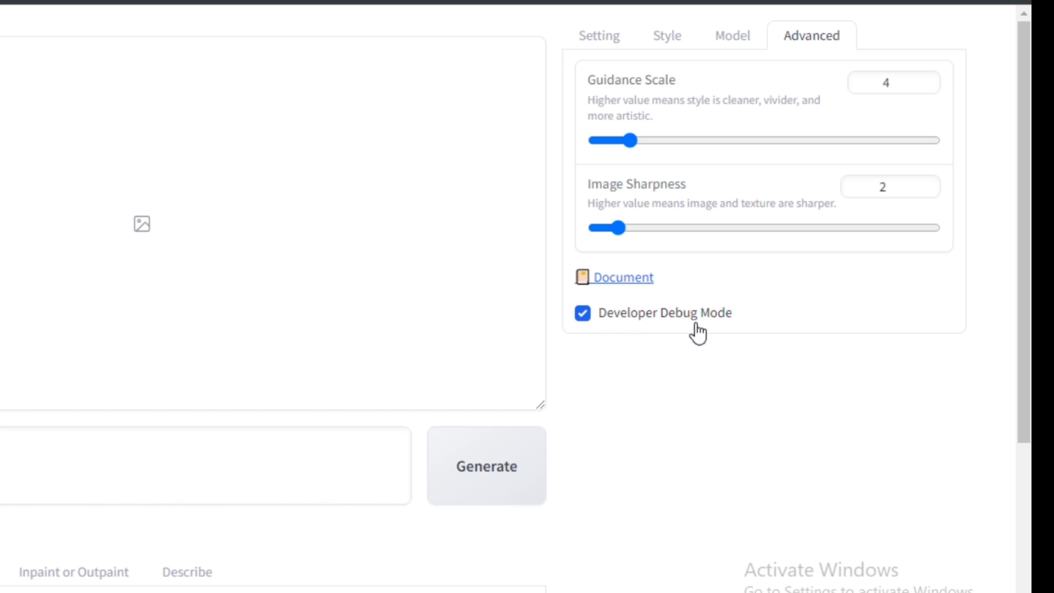
{"action": "left_click", "coordinate": [720, 355]}
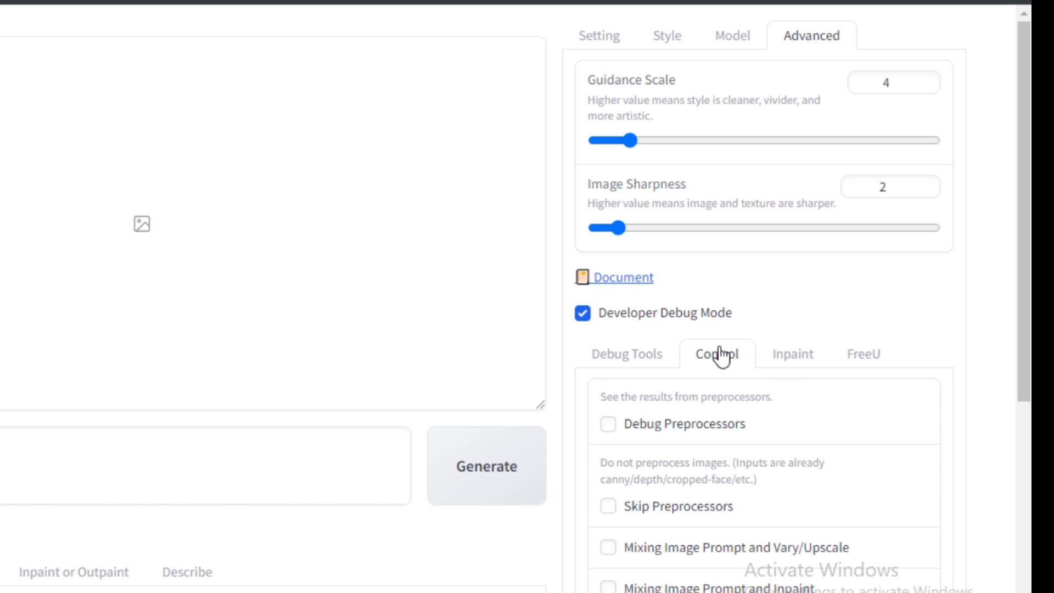
{"action": "scroll", "coordinate": [720, 355], "scroll_direction": "down", "scroll_amount": 3}
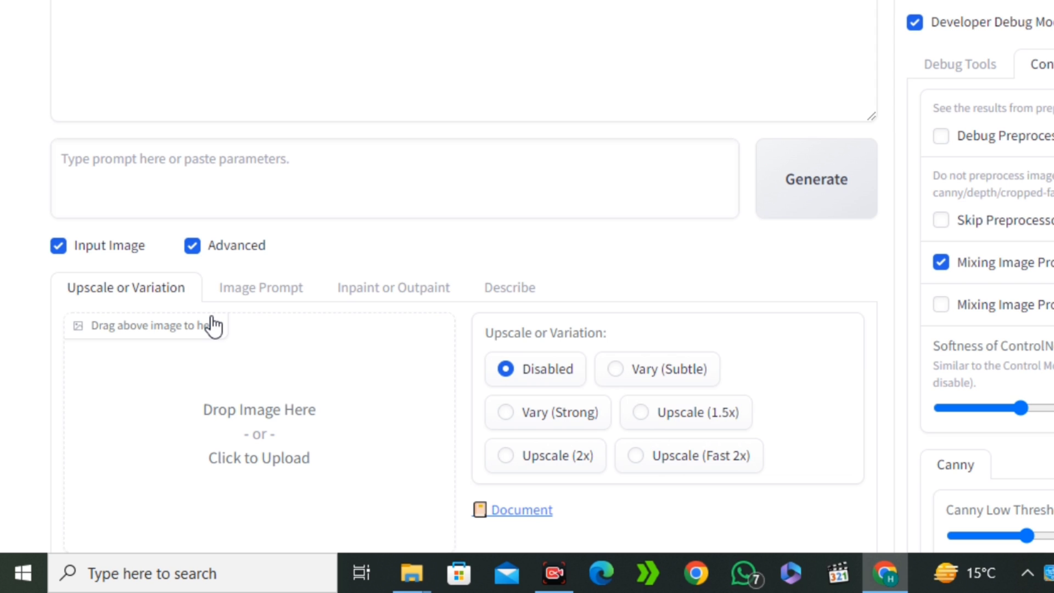
- Load the downloaded dress try-on image as the Vary/Upscale input
{"action": "scroll", "coordinate": [415, 328], "scroll_direction": "down", "scroll_amount": 2}
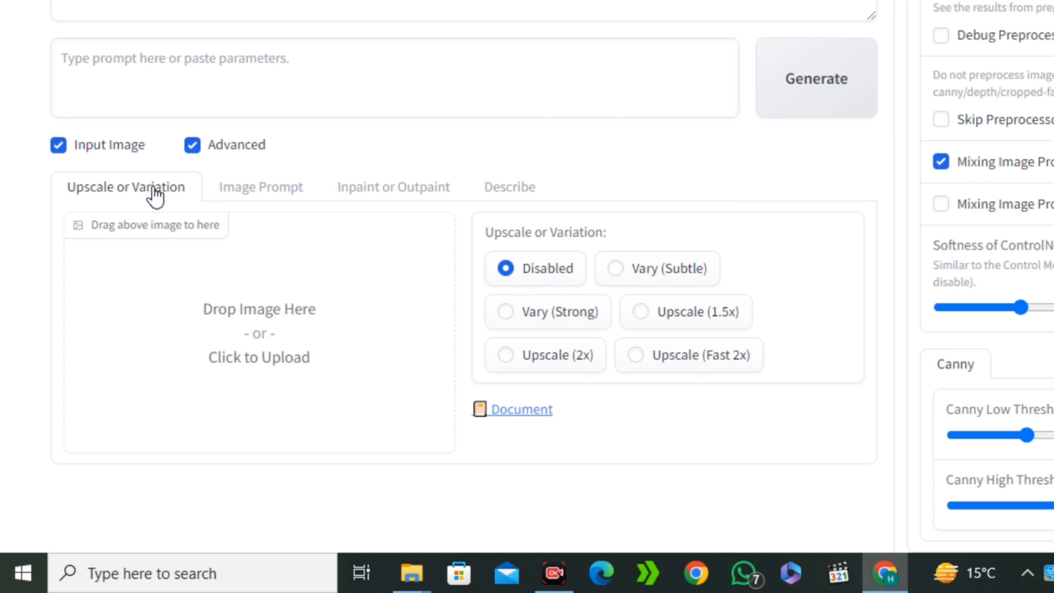
{"action": "left_click", "coordinate": [266, 363]}
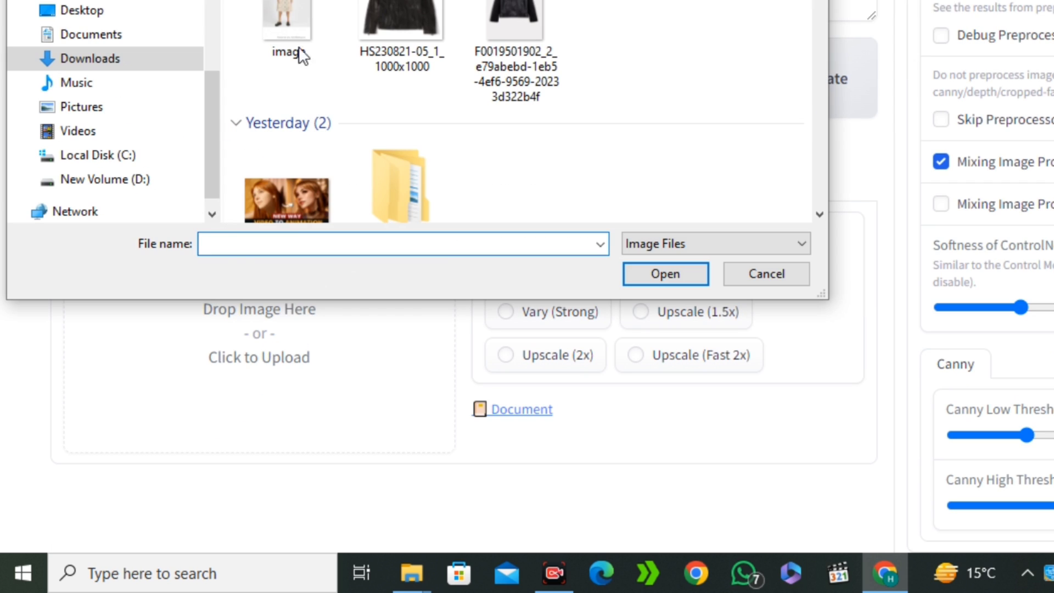
{"action": "left_click", "coordinate": [281, 6]}
{"action": "left_click", "coordinate": [668, 274]}
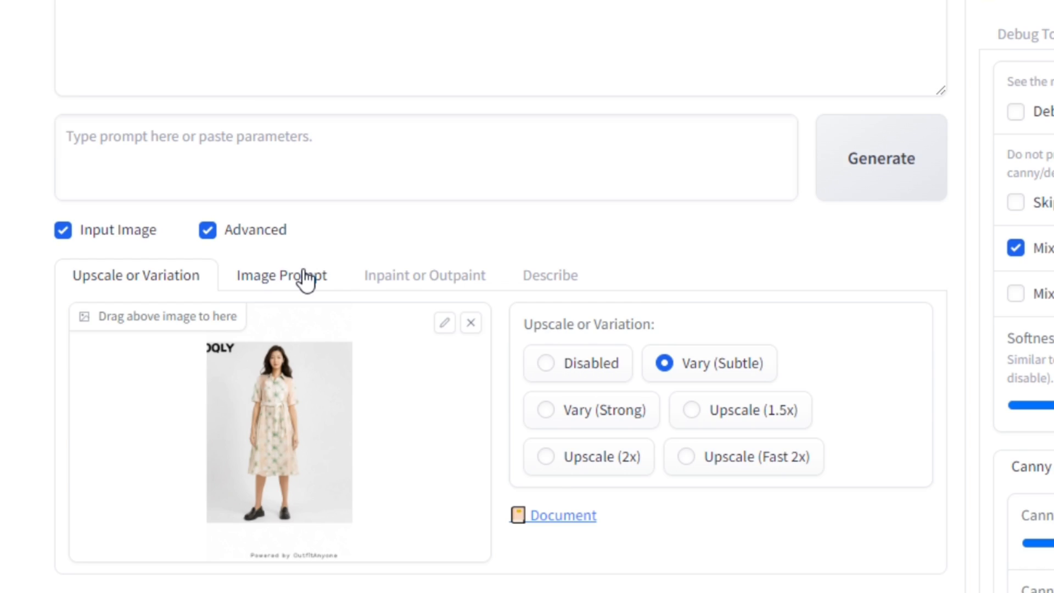
- Switch to Image Prompt and reveal its advanced strength settings
{"action": "left_click", "coordinate": [306, 280]}
{"action": "scroll", "coordinate": [433, 422], "scroll_direction": "down", "scroll_amount": 2}
{"action": "scroll", "coordinate": [356, 429], "scroll_direction": "down", "scroll_amount": 5}
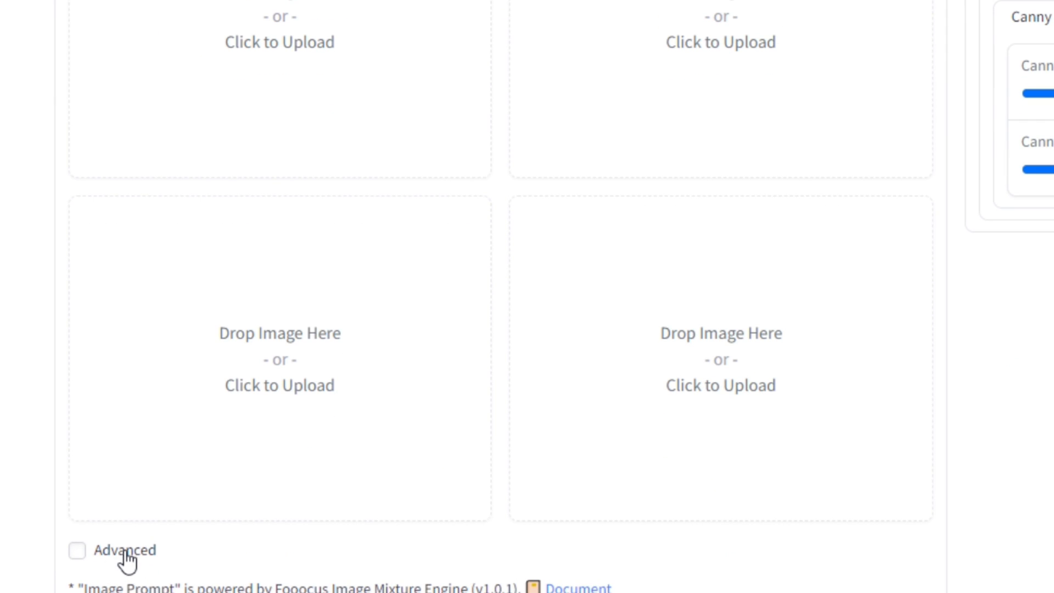
{"action": "left_click", "coordinate": [77, 551]}
{"action": "scroll", "coordinate": [126, 560], "scroll_direction": "up", "scroll_amount": 5}
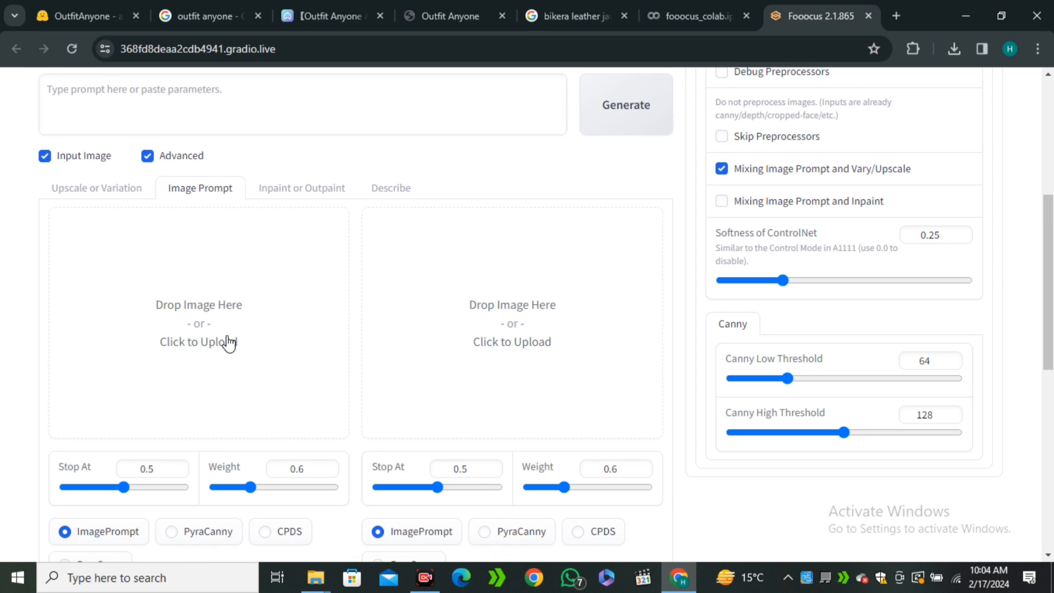
- Put the enhanced-image_62_ins yellow-sweater portrait in the first Image Prompt slot as FaceSwap
{"action": "left_click", "coordinate": [485, 292]}
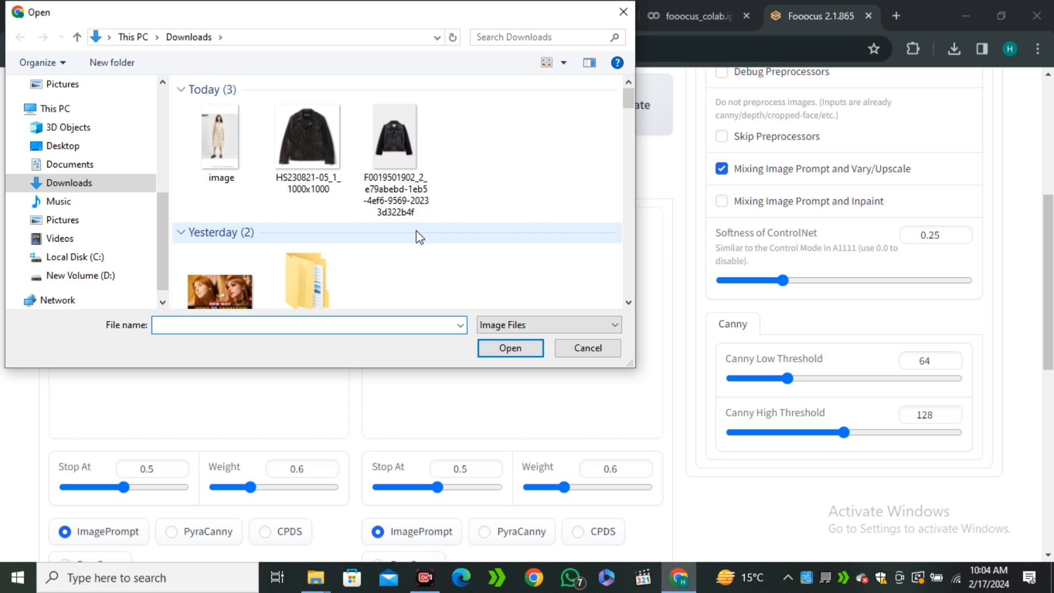
{"action": "scroll", "coordinate": [439, 227], "scroll_direction": "down", "scroll_amount": 5}
{"action": "left_click", "coordinate": [486, 229]}
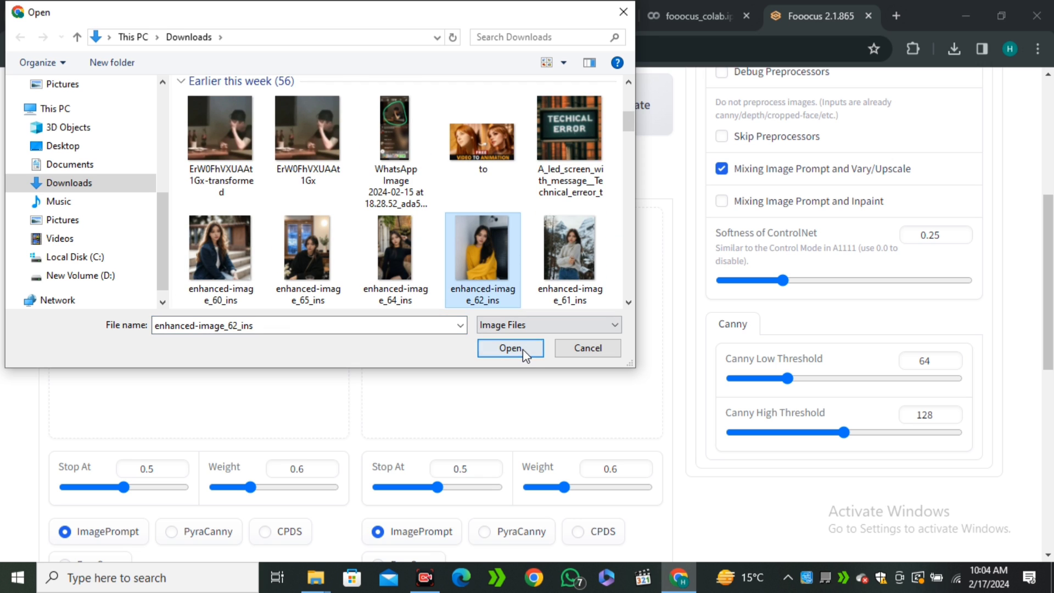
{"action": "left_click", "coordinate": [523, 350]}
{"action": "scroll", "coordinate": [149, 441], "scroll_direction": "down", "scroll_amount": 2}
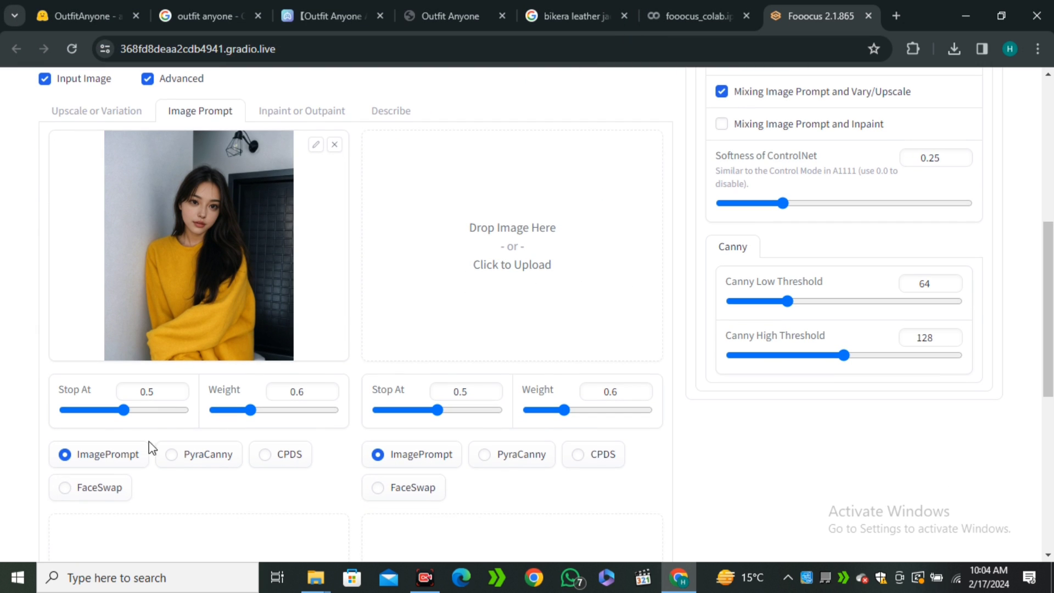
{"action": "left_click", "coordinate": [86, 491]}
{"action": "scroll", "coordinate": [678, 349], "scroll_direction": "up", "scroll_amount": 7}
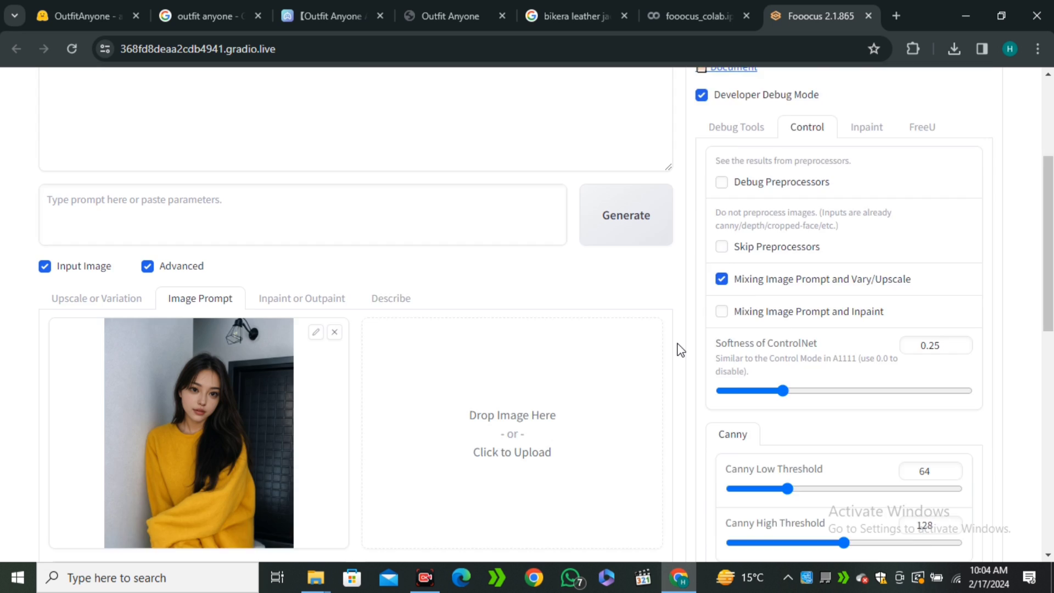
{"action": "left_click", "coordinate": [716, 90]}
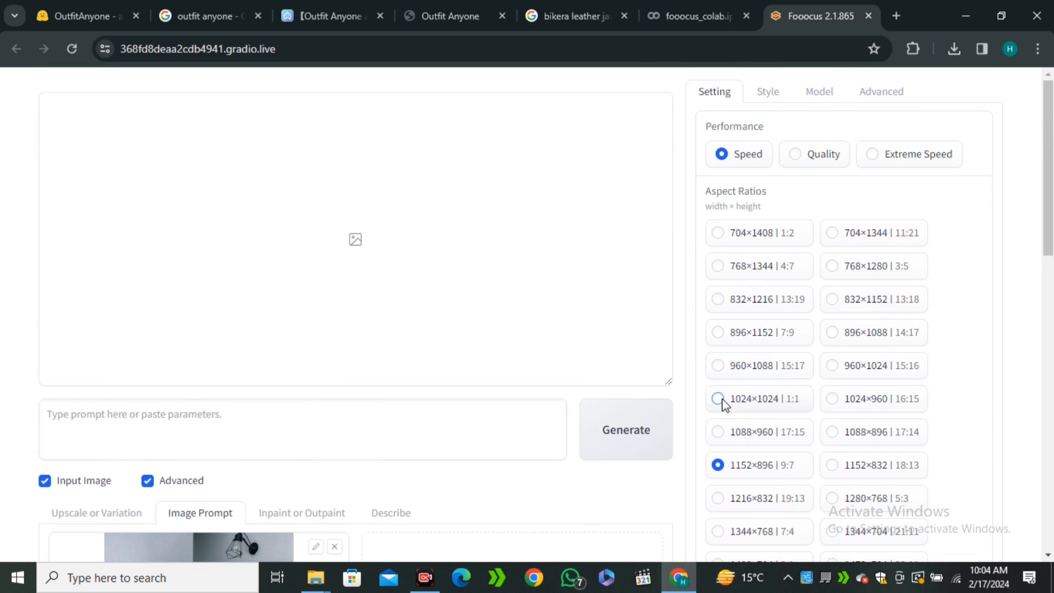
- Generate the face-swapped 1024×1024 images and flip between the two results
{"action": "left_click", "coordinate": [611, 433]}
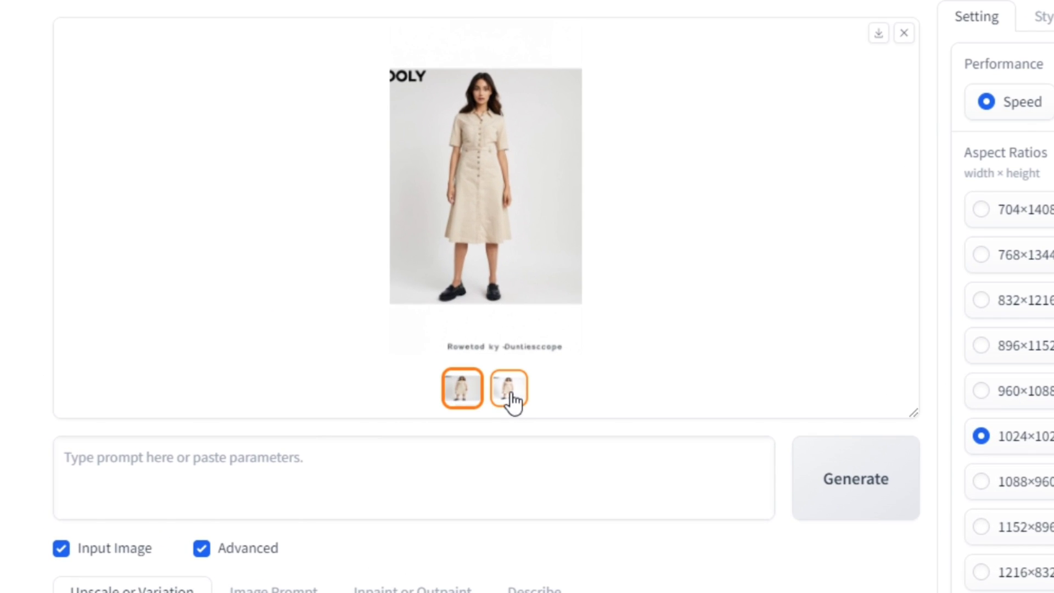
{"action": "left_click", "coordinate": [373, 372]}
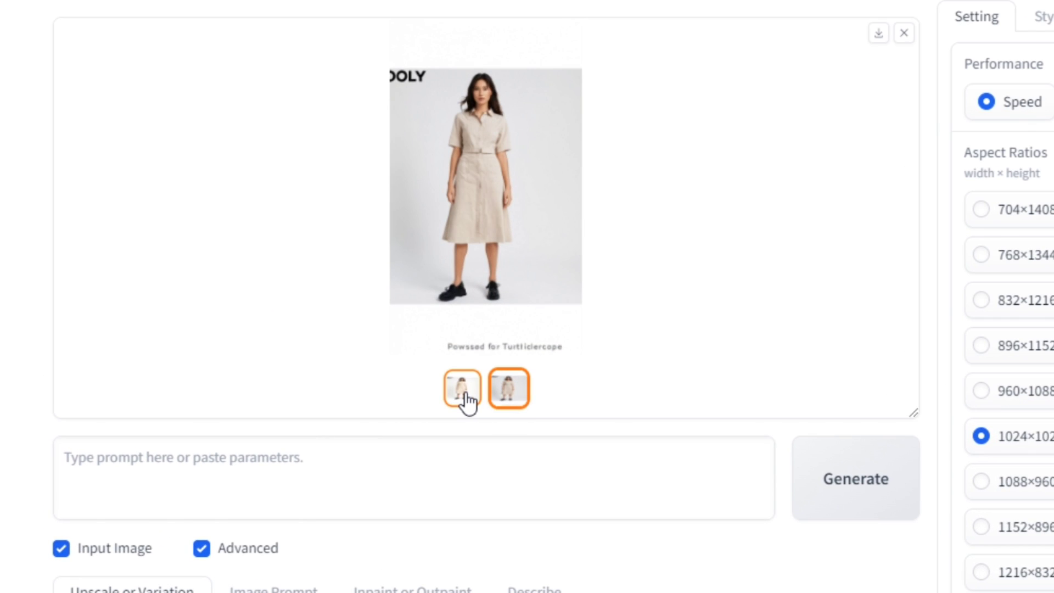
{"action": "left_click", "coordinate": [466, 395]}
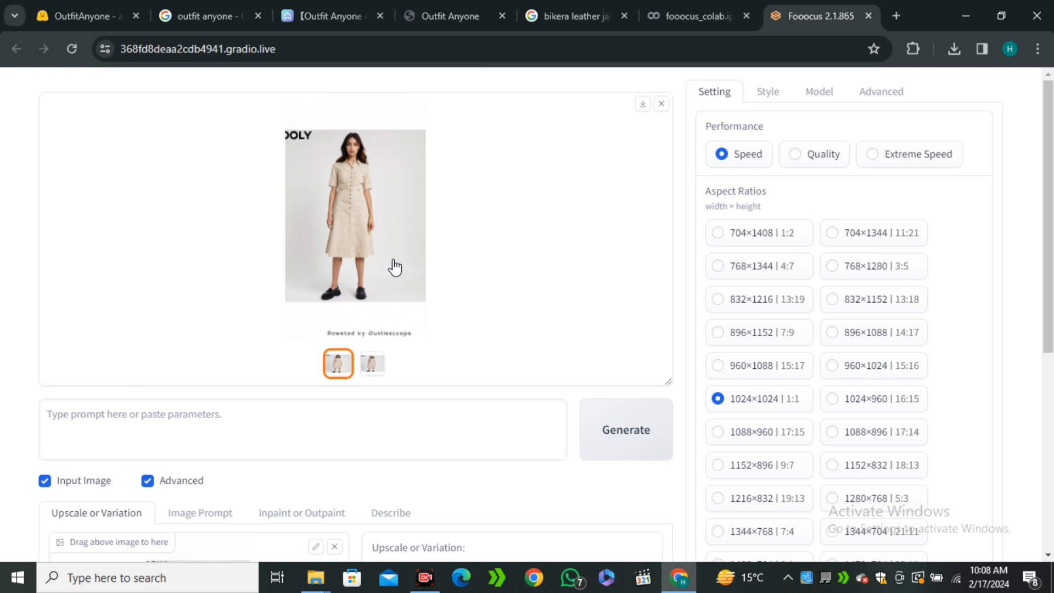
{"action": "left_click", "coordinate": [372, 365]}
{"action": "left_click", "coordinate": [337, 372]}
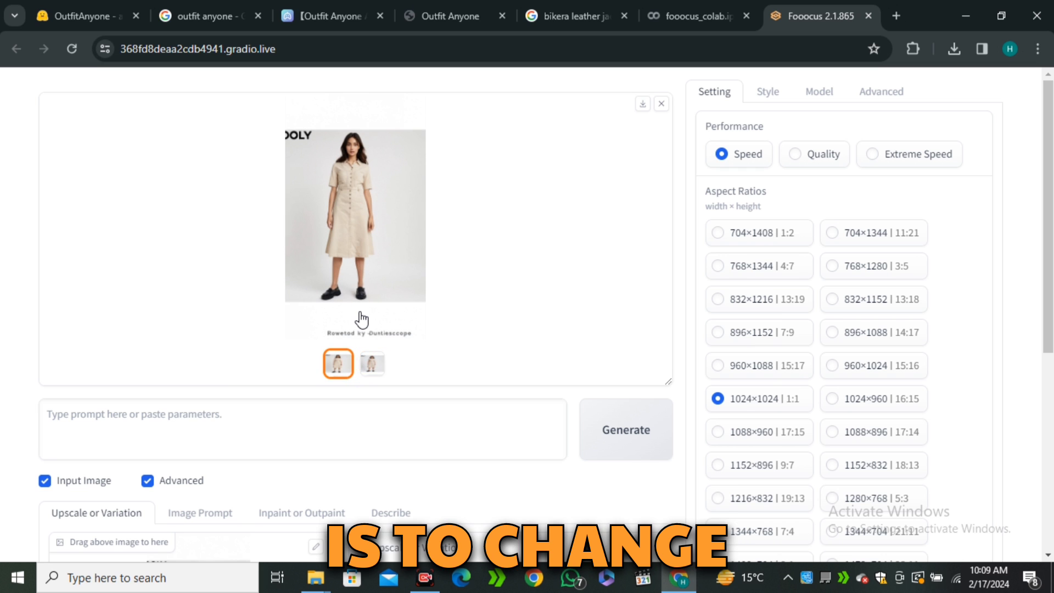
- Load image_1_ins into Firefly Generative fill and remove its background, leaving the beige-dress woman
{"action": "scroll", "coordinate": [360, 318], "scroll_direction": "down", "scroll_amount": 4}
{"action": "scroll", "coordinate": [361, 318], "scroll_direction": "up", "scroll_amount": 4}
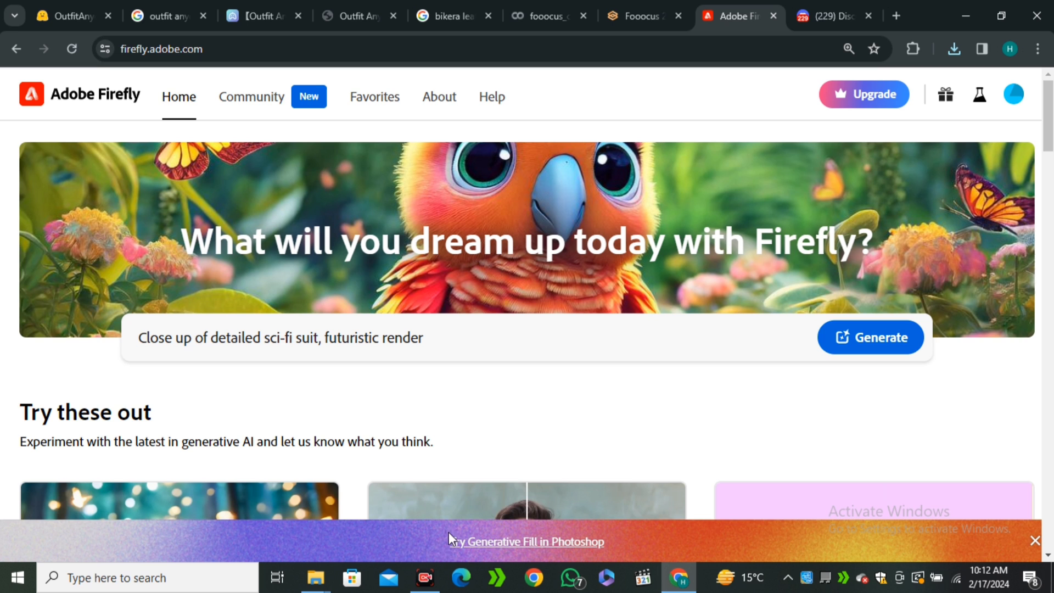
{"action": "scroll", "coordinate": [509, 426], "scroll_direction": "down", "scroll_amount": 3}
{"action": "scroll", "coordinate": [511, 395], "scroll_direction": "down", "scroll_amount": 3}
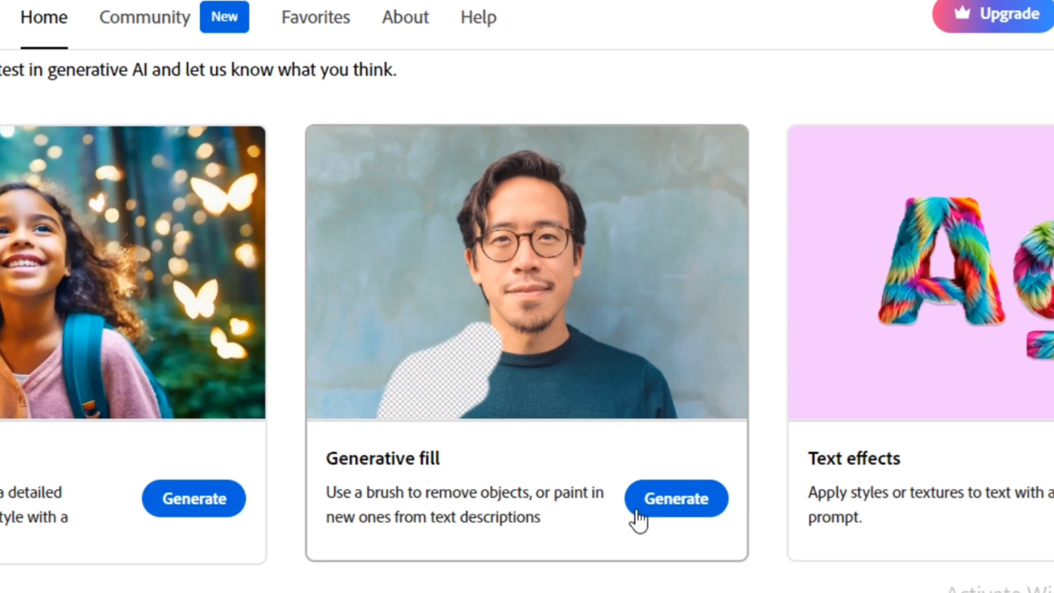
{"action": "left_click", "coordinate": [610, 456]}
{"action": "left_click", "coordinate": [546, 290]}
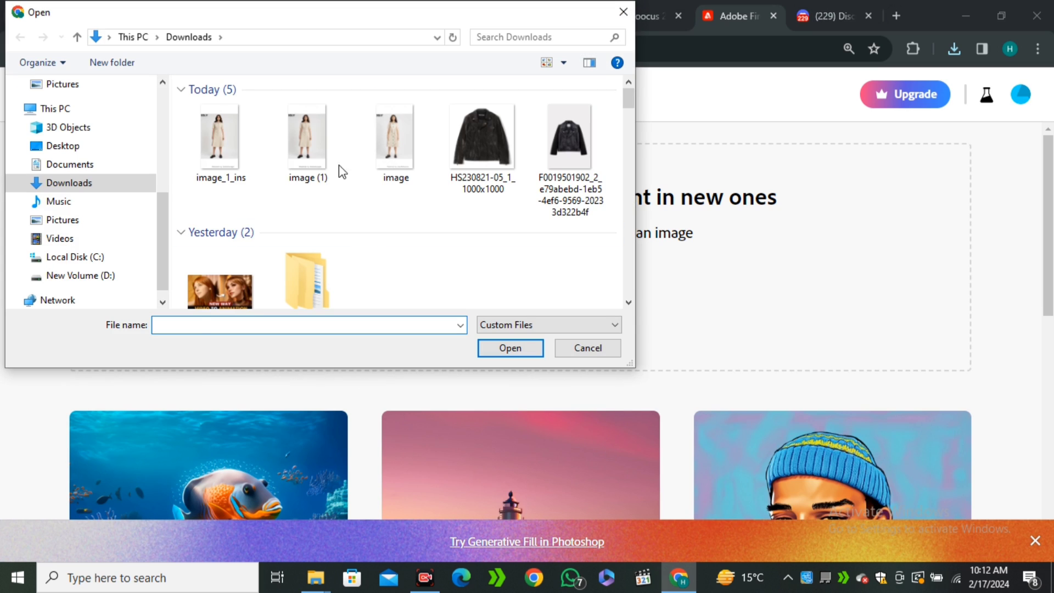
{"action": "left_click", "coordinate": [219, 140]}
{"action": "left_click", "coordinate": [511, 348]}
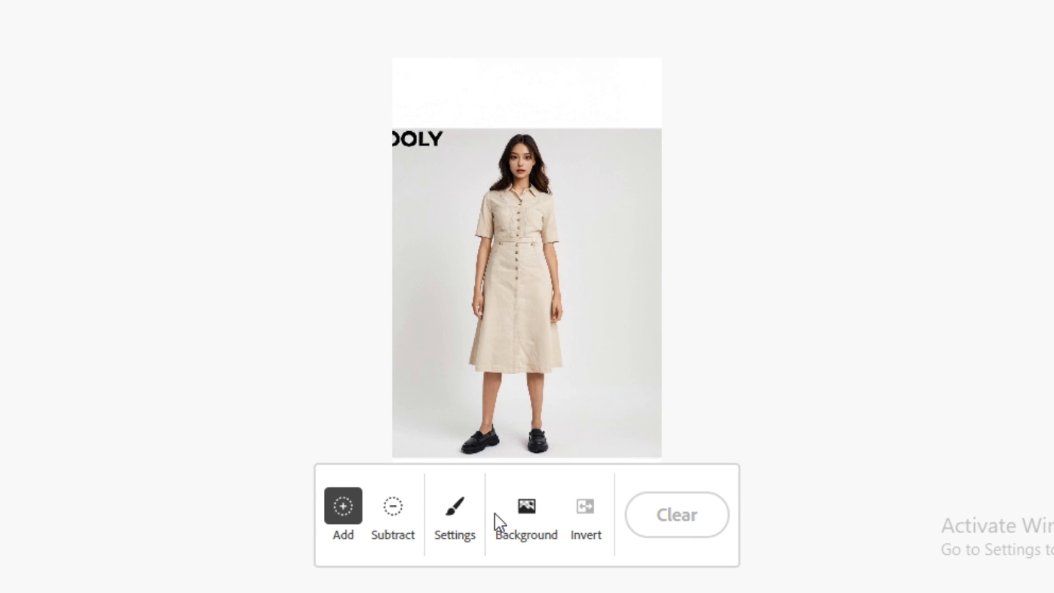
{"action": "left_click", "coordinate": [526, 519]}
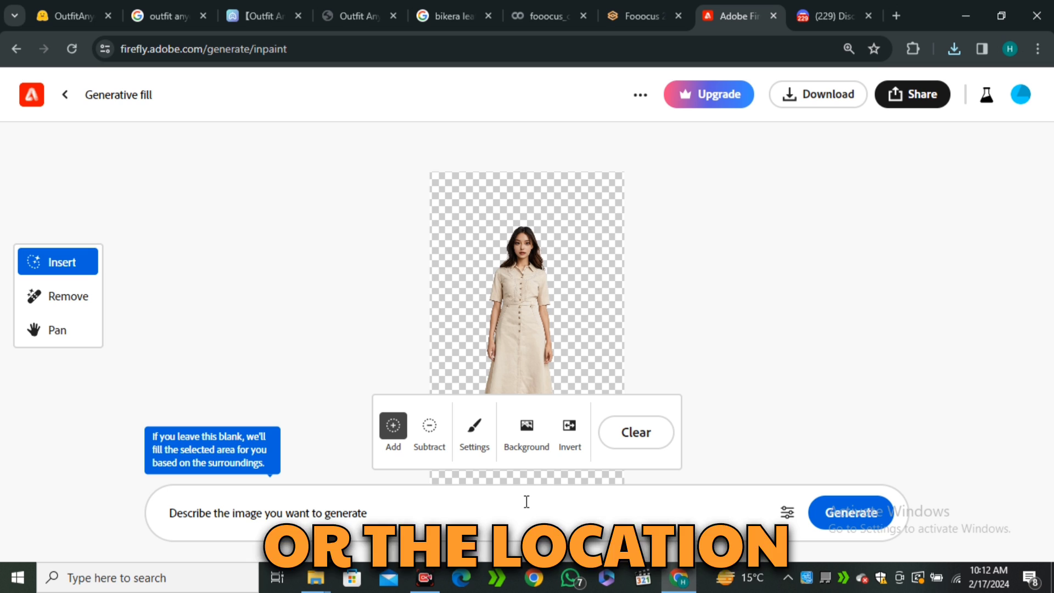
- Generate a grey studio backdrop behind the woman with the prompt 'standing in a studio'
{"action": "left_click", "coordinate": [444, 499]}
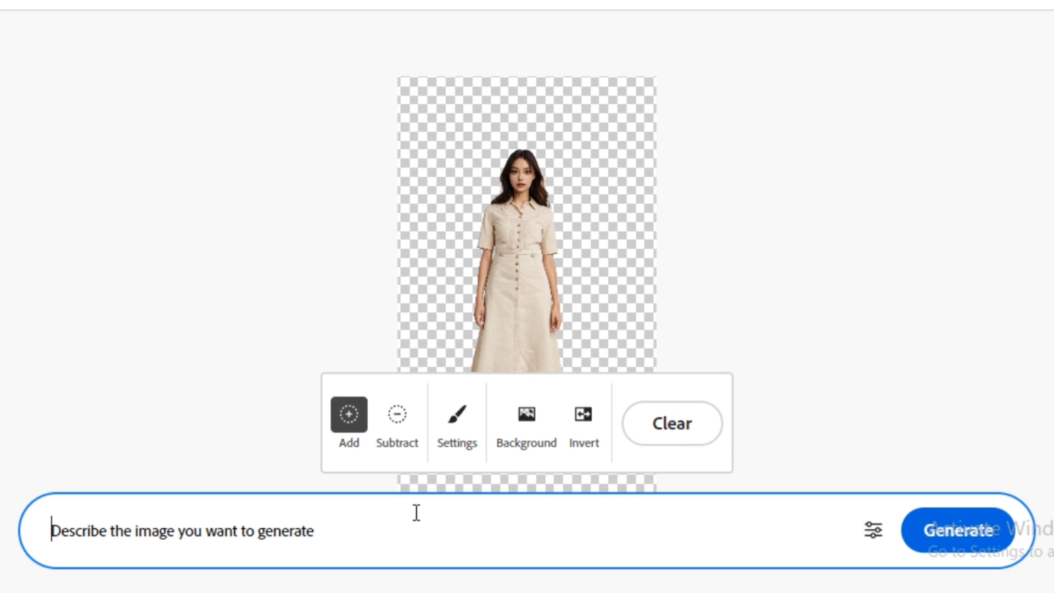
{"action": "type", "text": "stan"}
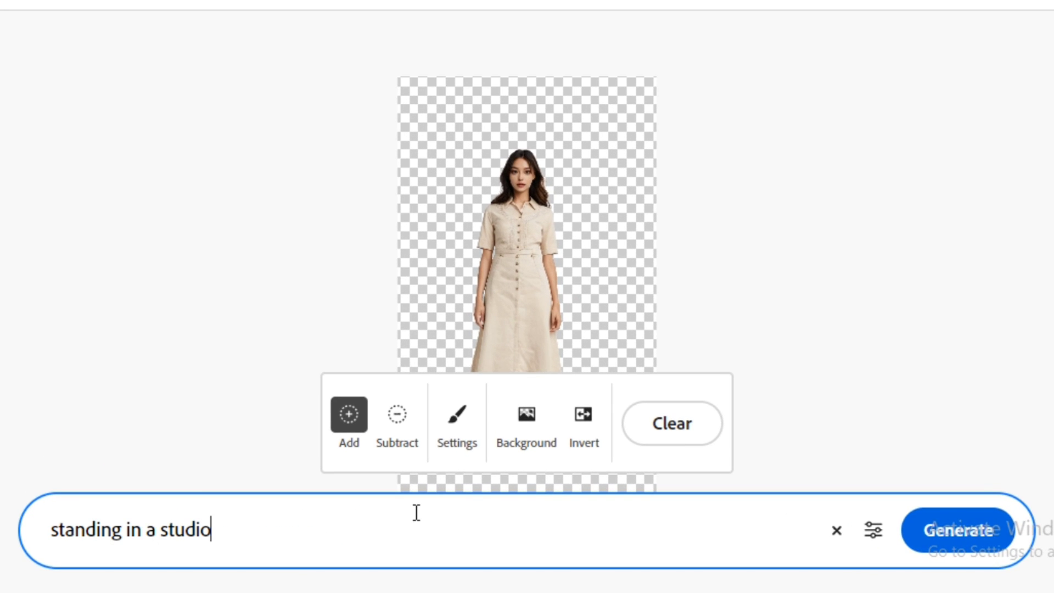
{"action": "type", "text": "ding in a studio"}
{"action": "left_click", "coordinate": [934, 546]}
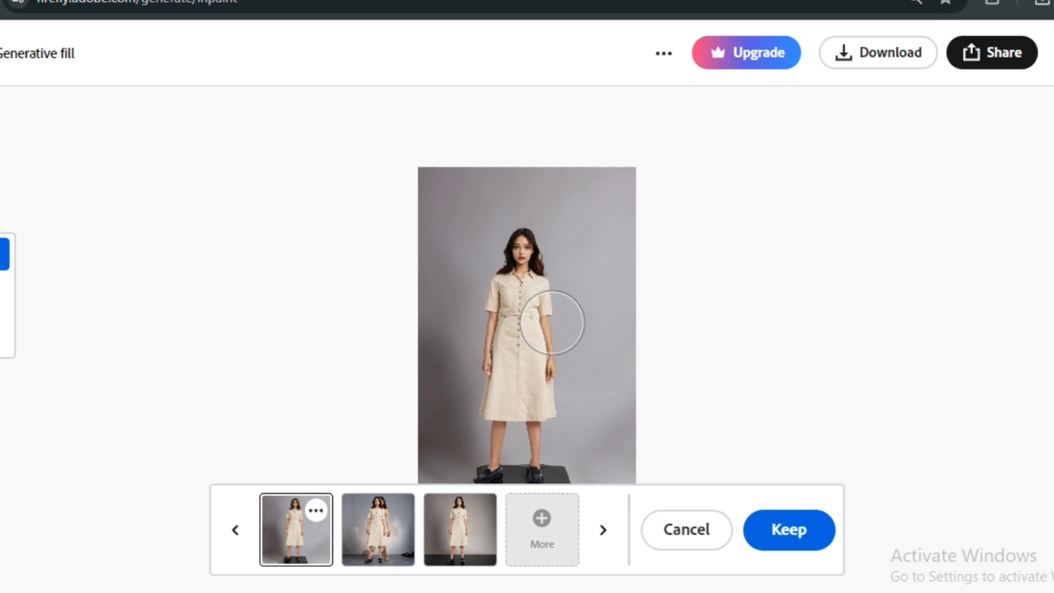
{"action": "scroll", "coordinate": [554, 322], "scroll_direction": "up", "scroll_amount": 1}
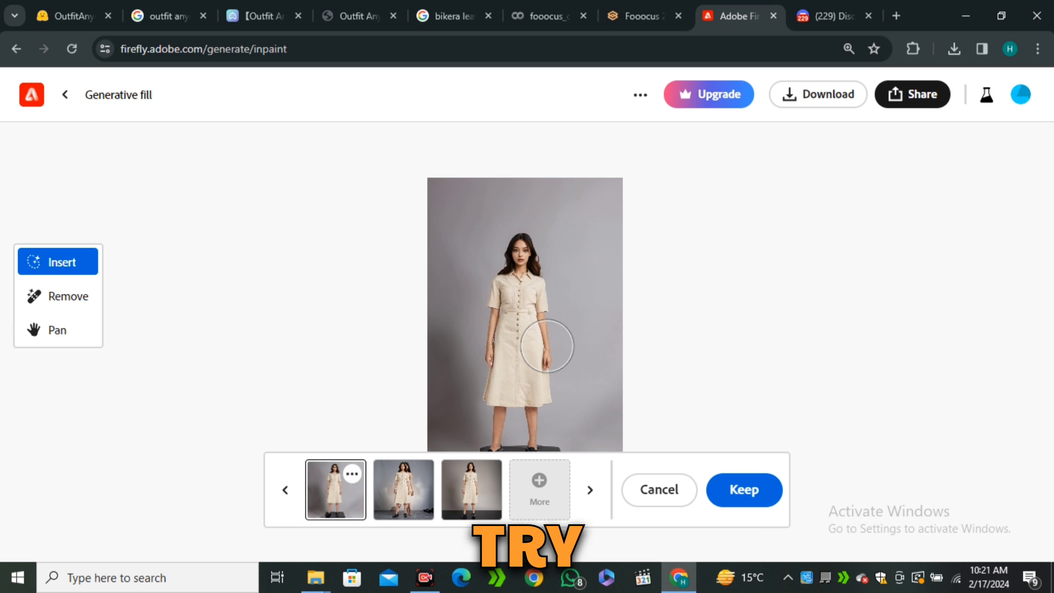
{"action": "scroll", "coordinate": [544, 349], "scroll_direction": "up", "scroll_amount": 1}
{"action": "scroll", "coordinate": [540, 352], "scroll_direction": "up", "scroll_amount": 1}
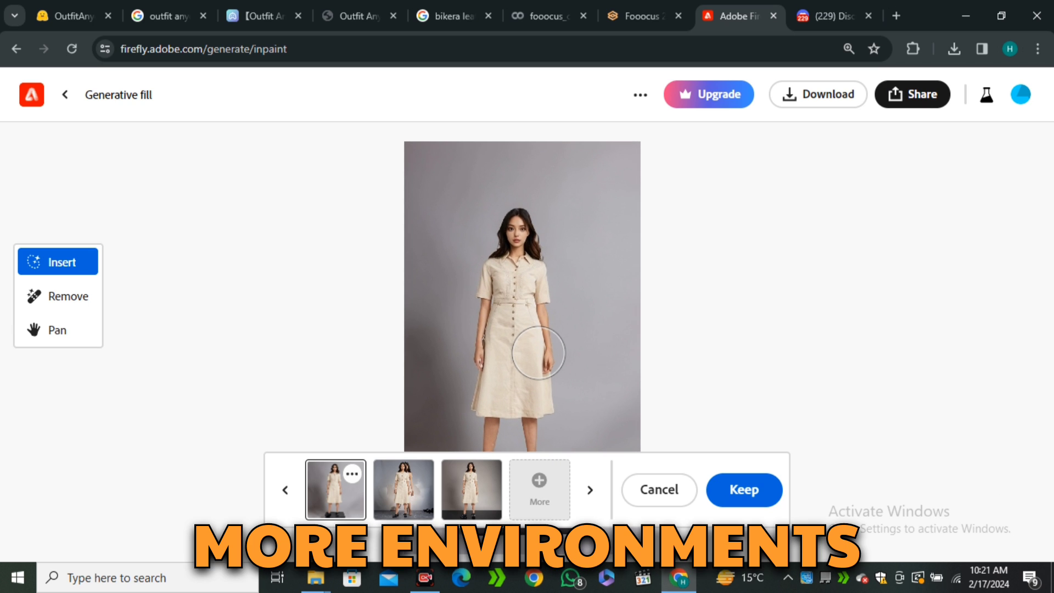
{"action": "scroll", "coordinate": [538, 353], "scroll_direction": "up", "scroll_amount": 3}
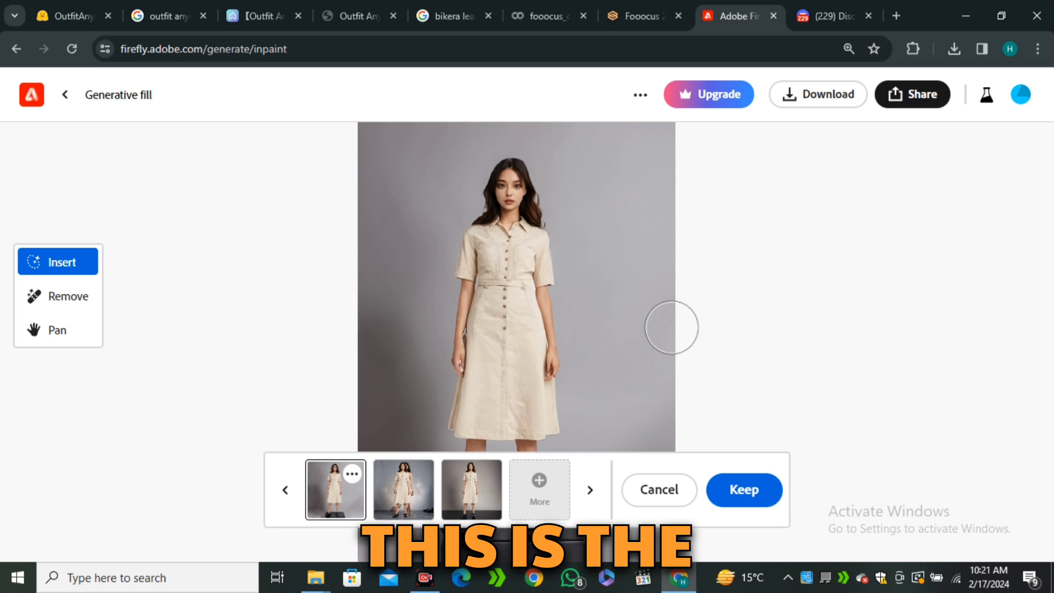
{"action": "scroll", "coordinate": [662, 329], "scroll_direction": "up", "scroll_amount": 1}
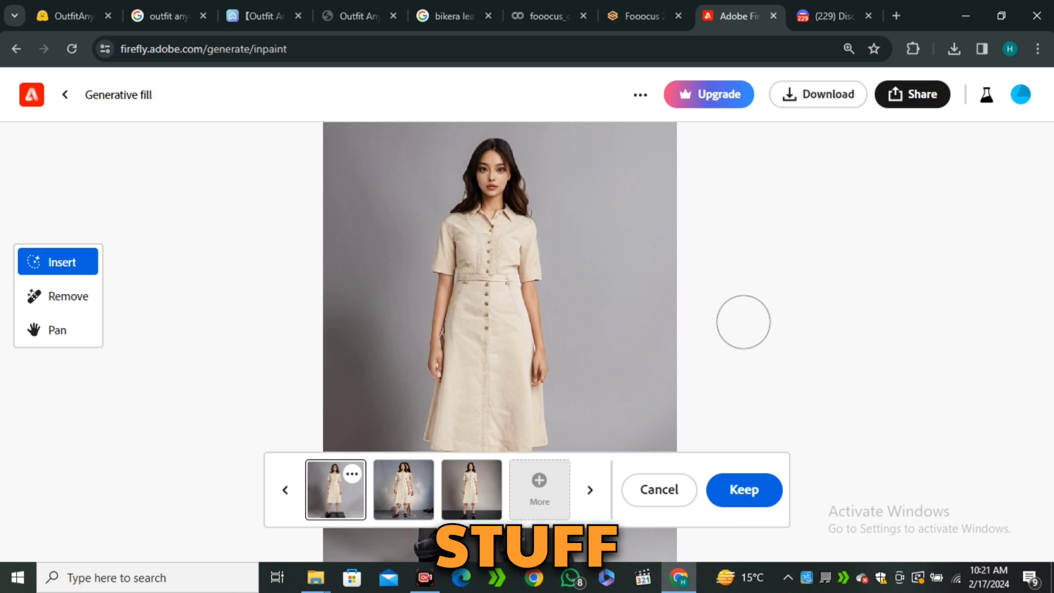
{"action": "scroll", "coordinate": [650, 324], "scroll_direction": "down", "scroll_amount": 3}
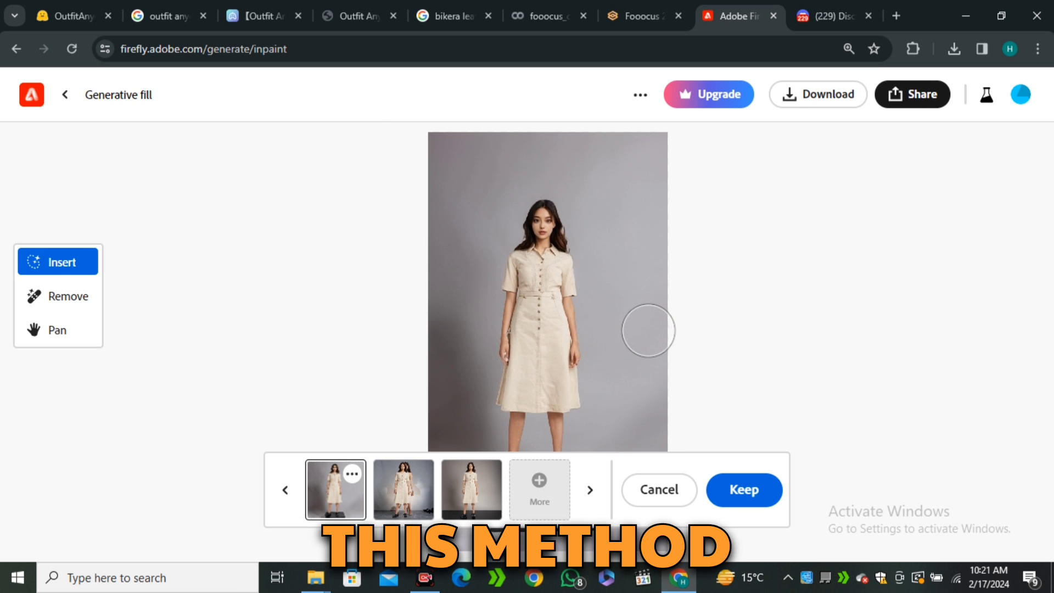
{"action": "scroll", "coordinate": [649, 330], "scroll_direction": "down", "scroll_amount": 2}
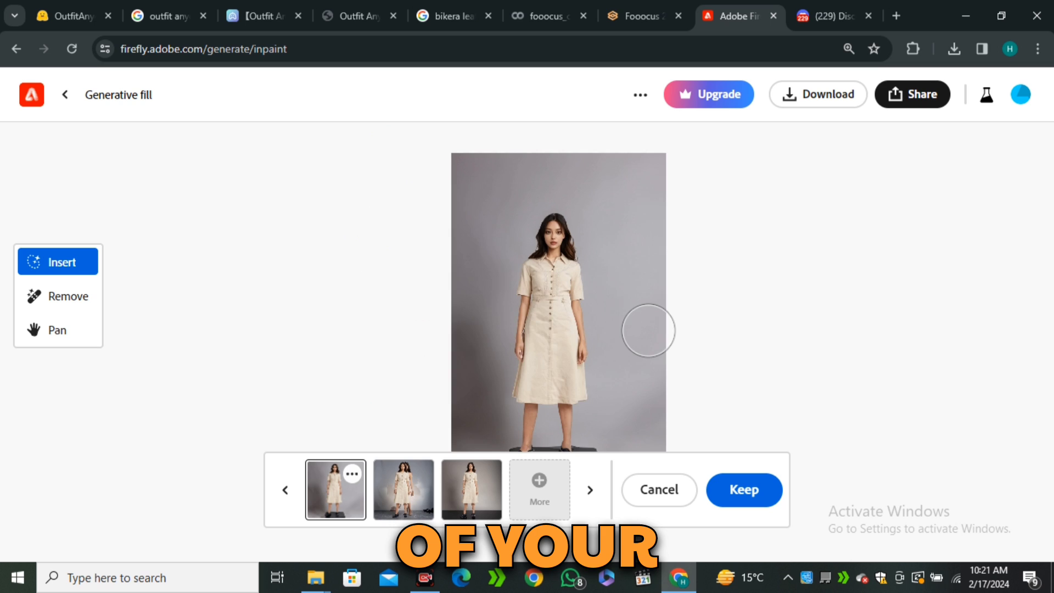
{"action": "scroll", "coordinate": [649, 331], "scroll_direction": "down", "scroll_amount": 2}
{"action": "scroll", "coordinate": [777, 337], "scroll_direction": "up", "scroll_amount": 2}
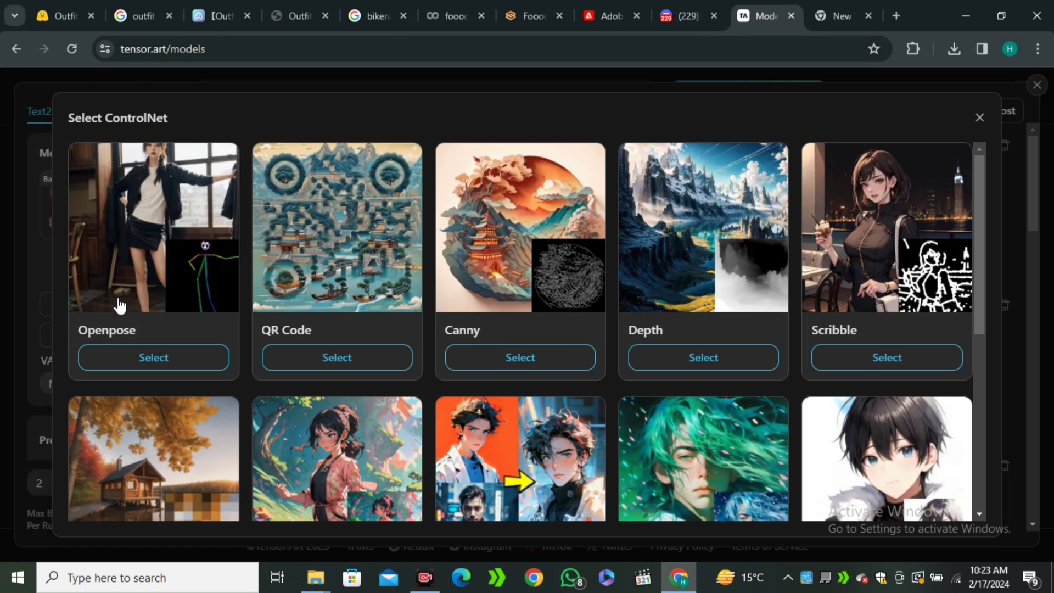
- Select Openpose as the ControlNet model to open its setup options
{"action": "left_click", "coordinate": [155, 360]}
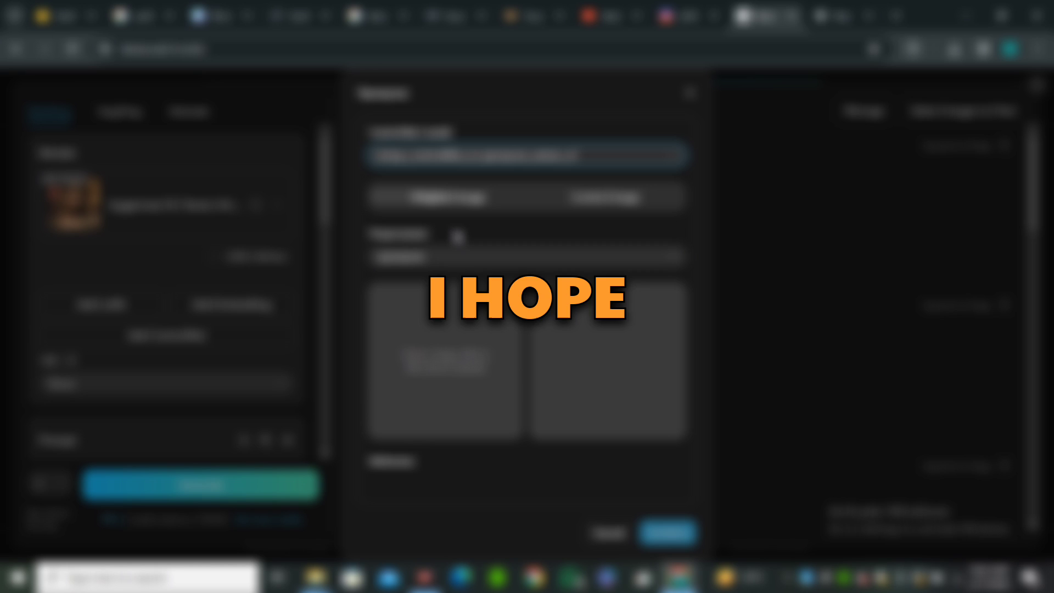